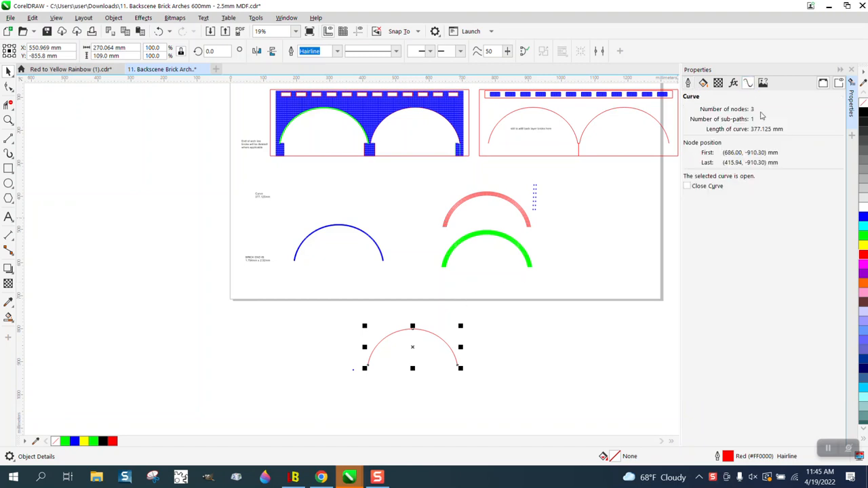
# - Apply a one-step outside contour with a 1.26 mm offset and round corners to the red arch curve below the page
pyautogui.click(747, 83)
pyautogui.click(8, 120)
pyautogui.moveTo(319, 312); pyautogui.dragTo(529, 403)
pyautogui.click(8, 70)
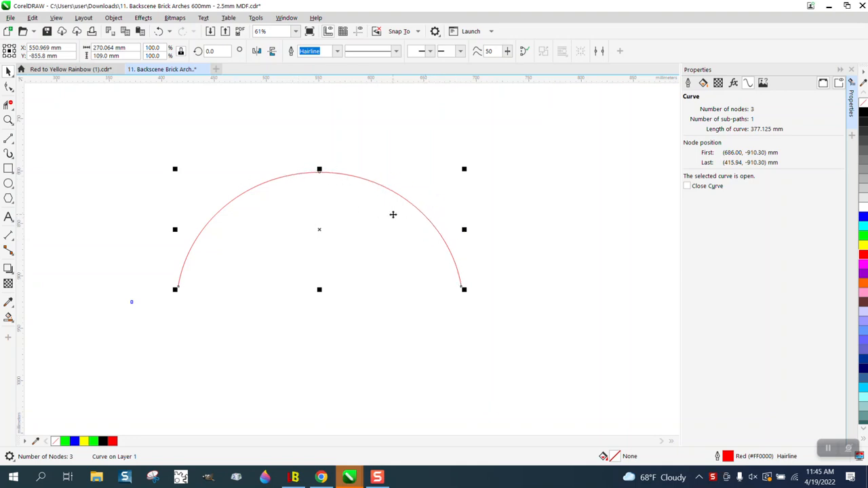
pyautogui.scroll(-2, 392, 215)
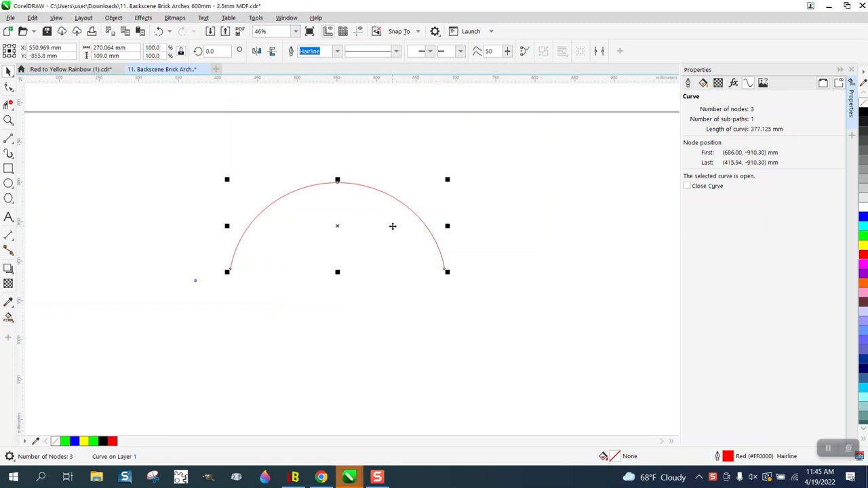
pyautogui.scroll(-1, 392, 226)
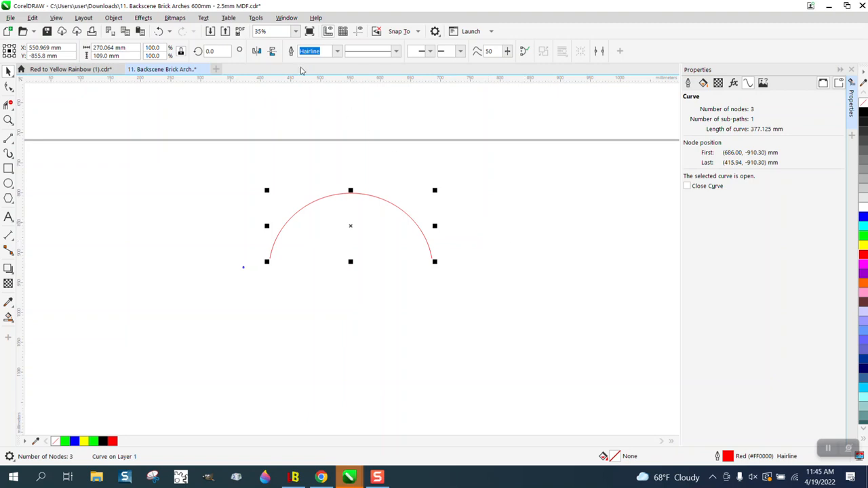
pyautogui.click(142, 18)
pyautogui.click(161, 264)
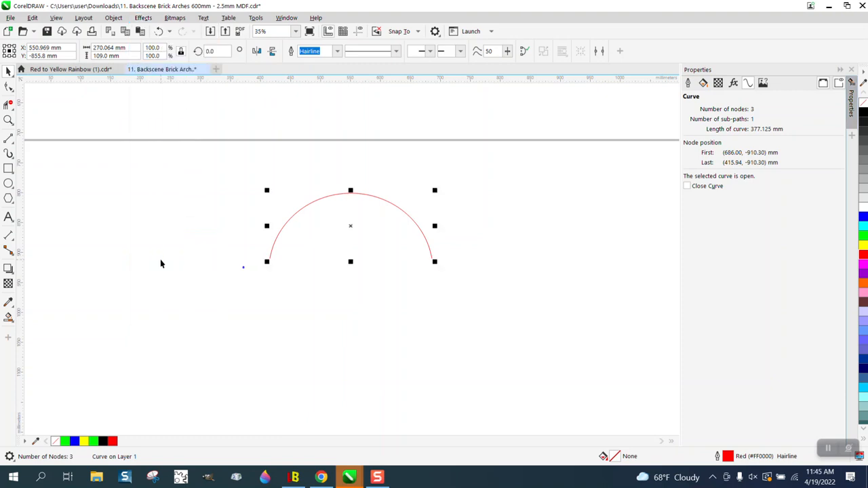
pyautogui.click(765, 129)
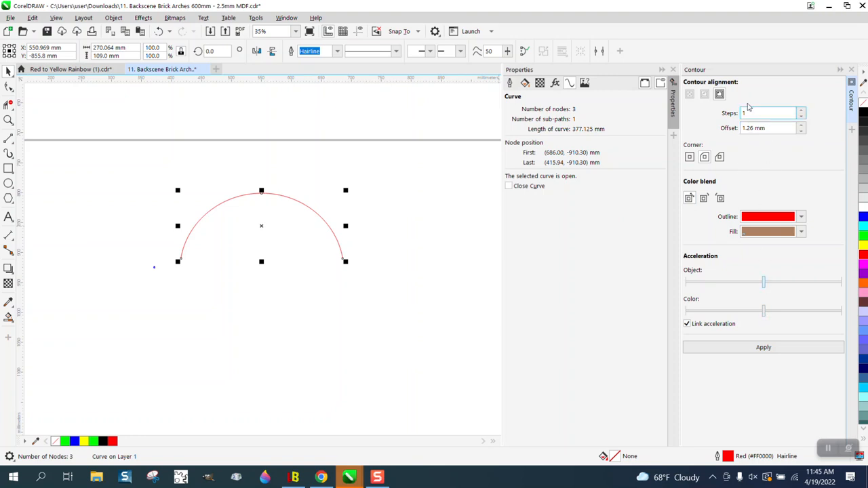
pyautogui.click(763, 347)
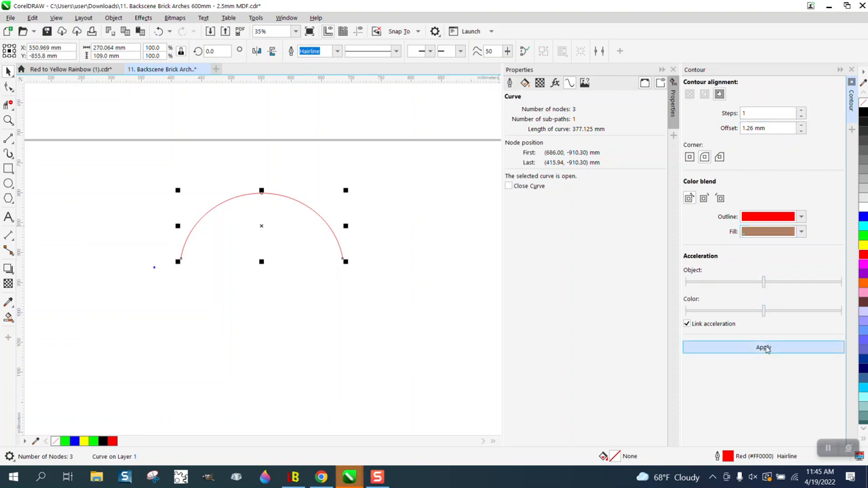
# - Draw a straight 2-Point Line joining the two lower end nodes of the original arch curve
pyautogui.click(8, 120)
pyautogui.moveTo(172, 190); pyautogui.dragTo(421, 312)
pyautogui.moveTo(316, 241); pyautogui.dragTo(417, 288)
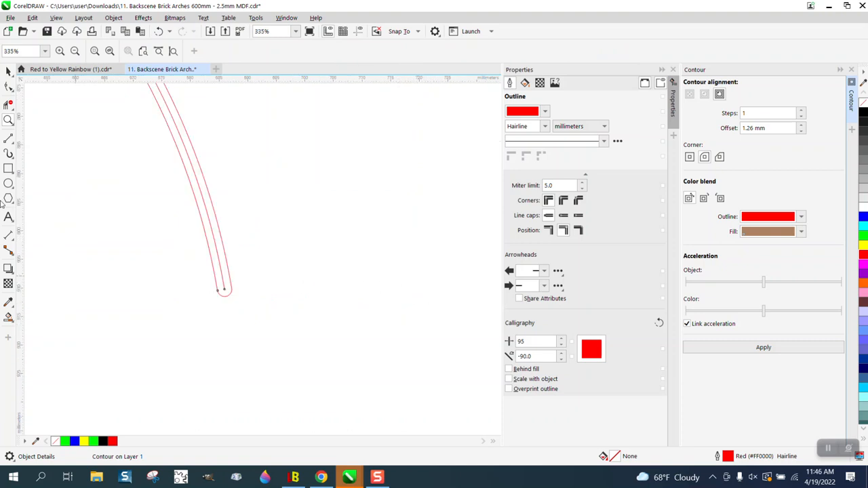
pyautogui.scroll(-3, 224, 190)
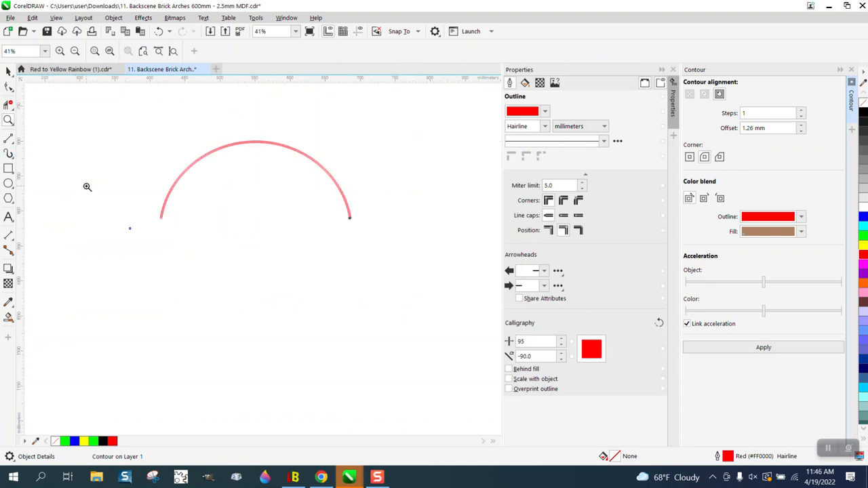
pyautogui.moveTo(141, 194); pyautogui.dragTo(389, 252)
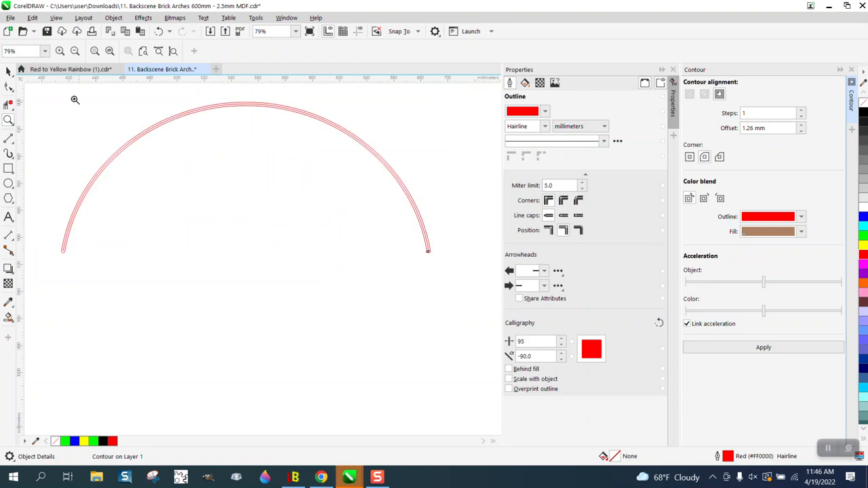
pyautogui.click(13, 144)
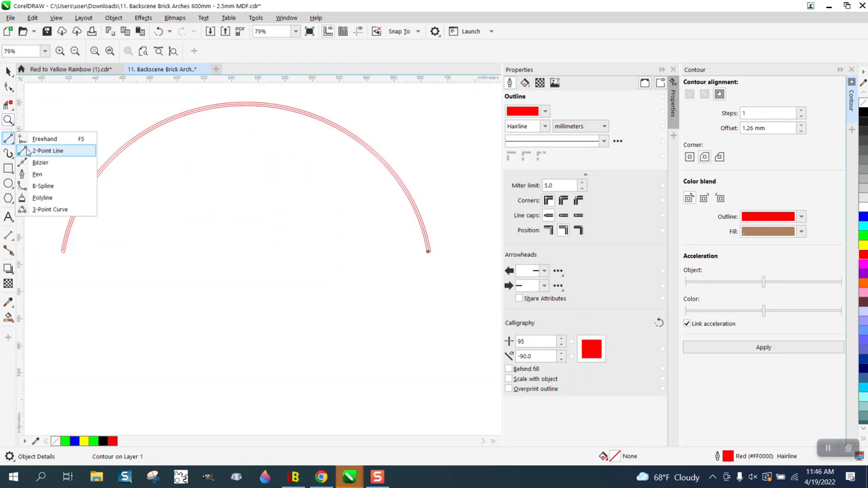
pyautogui.click(31, 150)
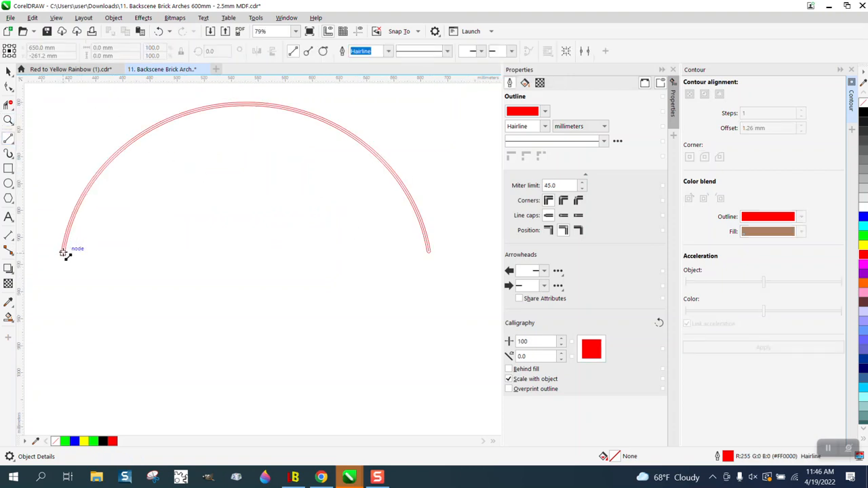
pyautogui.moveTo(63, 252); pyautogui.dragTo(432, 256)
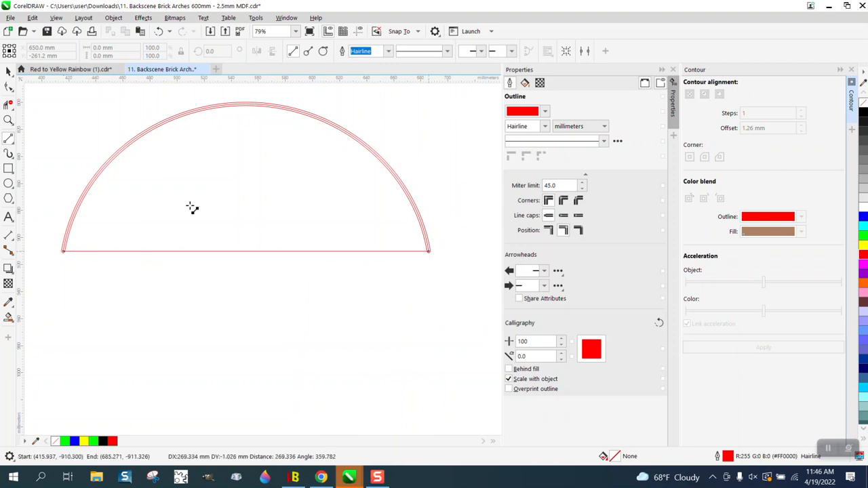
# - Select the arch, its contour and the base line together and break them apart
pyautogui.press('F10')
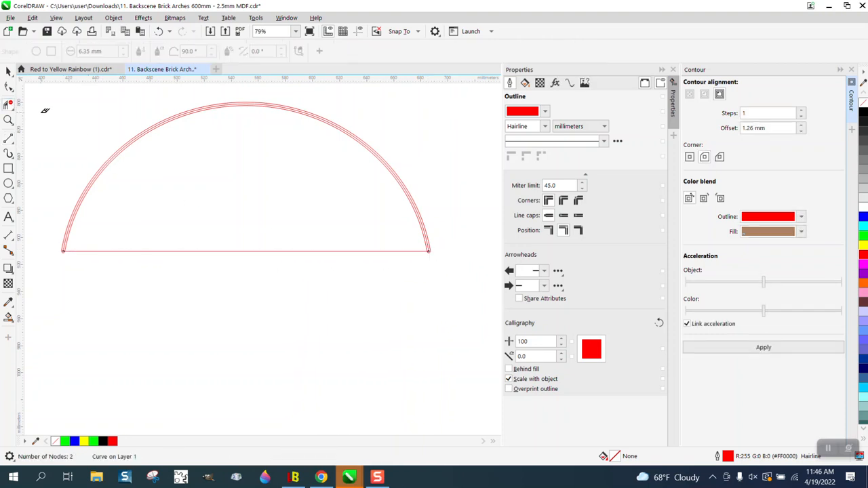
pyautogui.click(9, 71)
pyautogui.scroll(-2, 124, 163)
pyautogui.moveTo(42, 101); pyautogui.dragTo(372, 270)
pyautogui.click(114, 17)
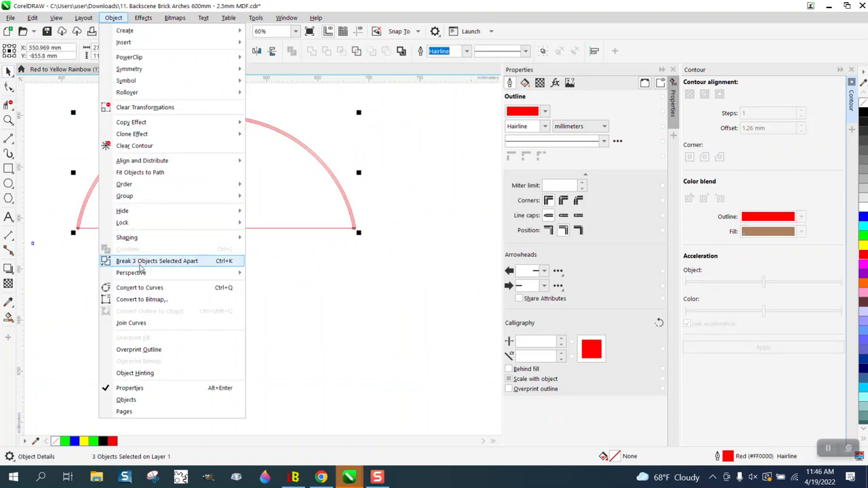
pyautogui.click(143, 262)
# - Remove the contour's outer curve and the rounded ends below the base line with Virtual Segment Delete
pyautogui.press('z')
pyautogui.moveTo(55, 196); pyautogui.dragTo(131, 257)
pyautogui.click(8, 104)
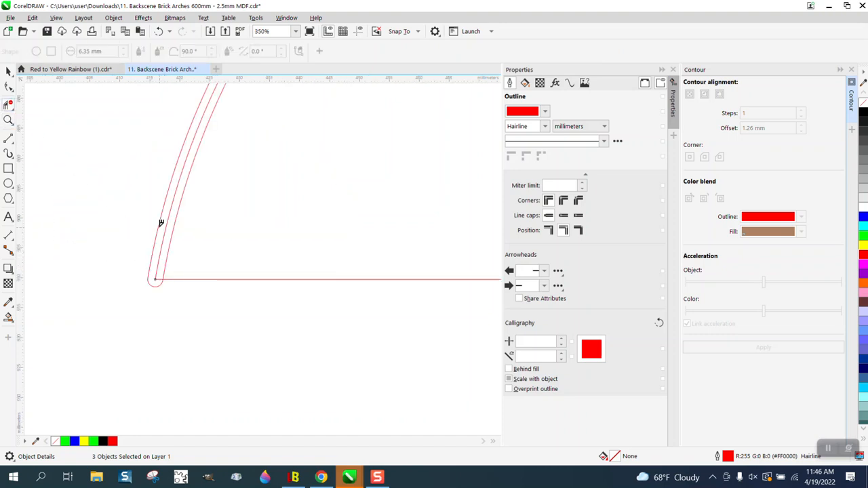
pyautogui.scroll(-6, 156, 230)
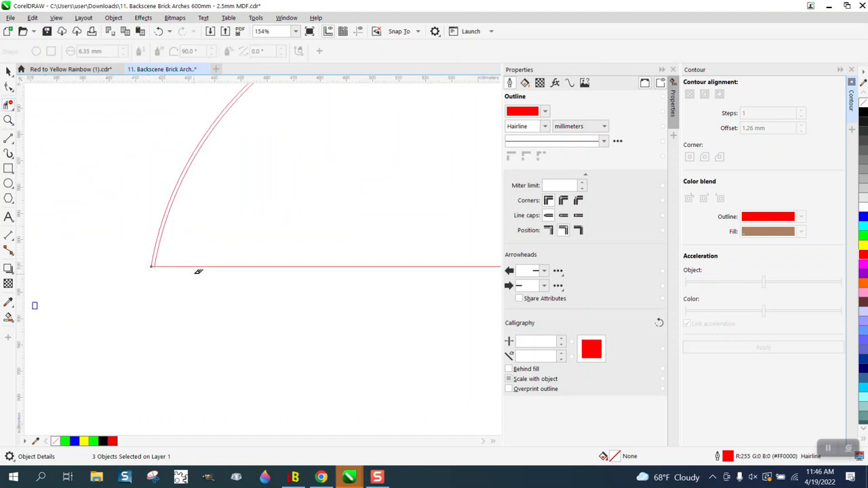
# - Delete the horizontal base line joining the arch ends
pyautogui.click(8, 70)
pyautogui.scroll(-3, 143, 249)
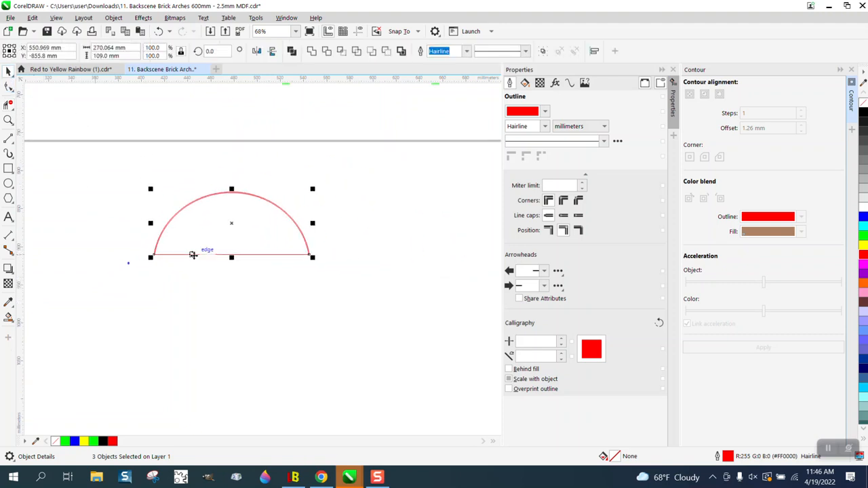
pyautogui.click(365, 202)
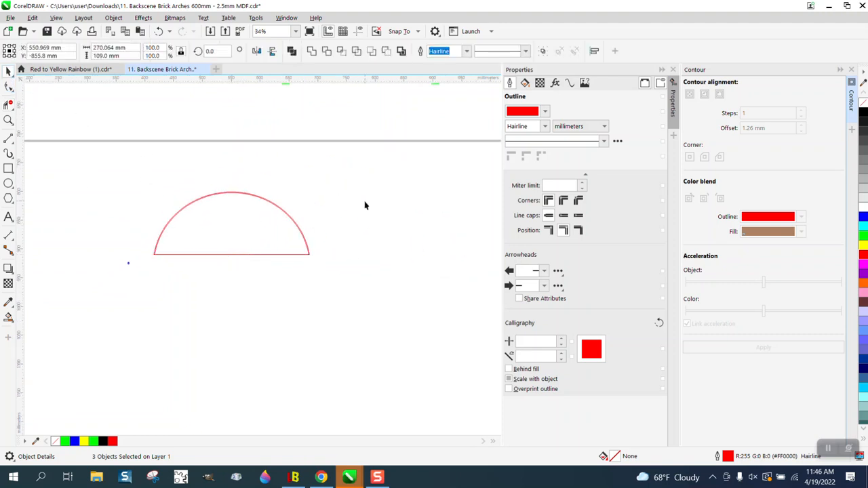
pyautogui.click(261, 254)
pyautogui.press('Delete')
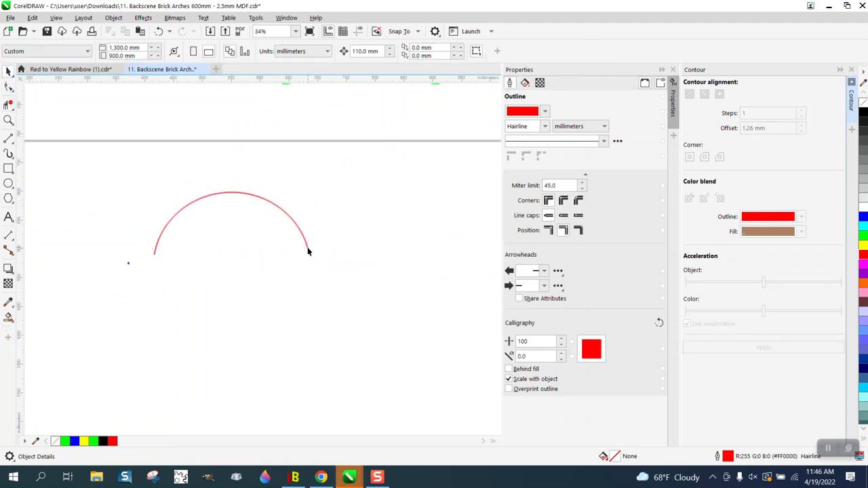
# - Give the inner arch curve a black outline and move it 110 mm straight down
pyautogui.click(9, 120)
pyautogui.moveTo(297, 239); pyautogui.dragTo(342, 273)
pyautogui.press('space')
pyautogui.scroll(-1, 329, 209)
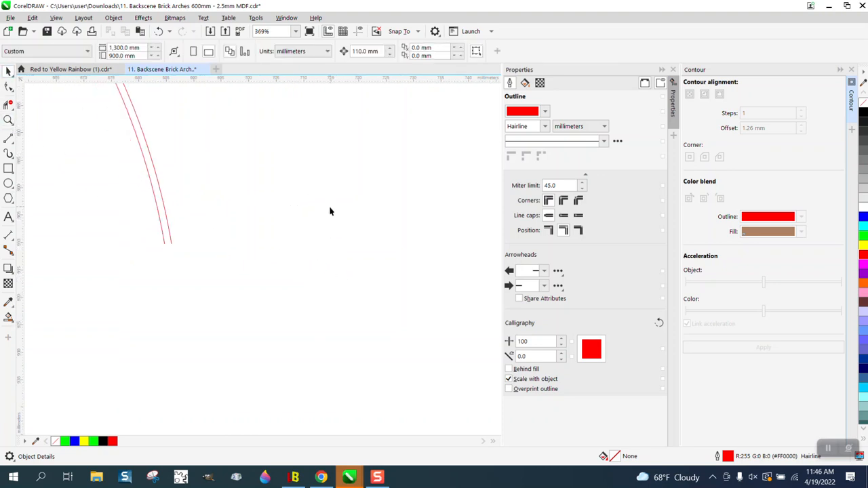
pyautogui.click(187, 243)
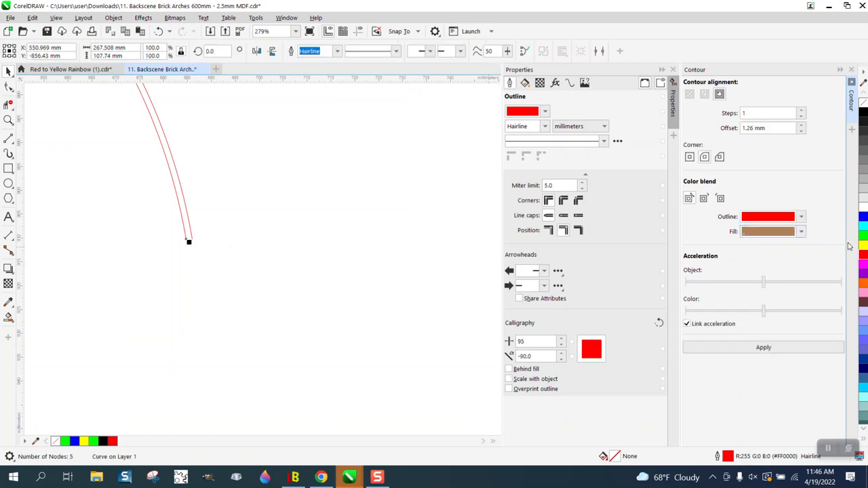
pyautogui.rightClick(863, 111)
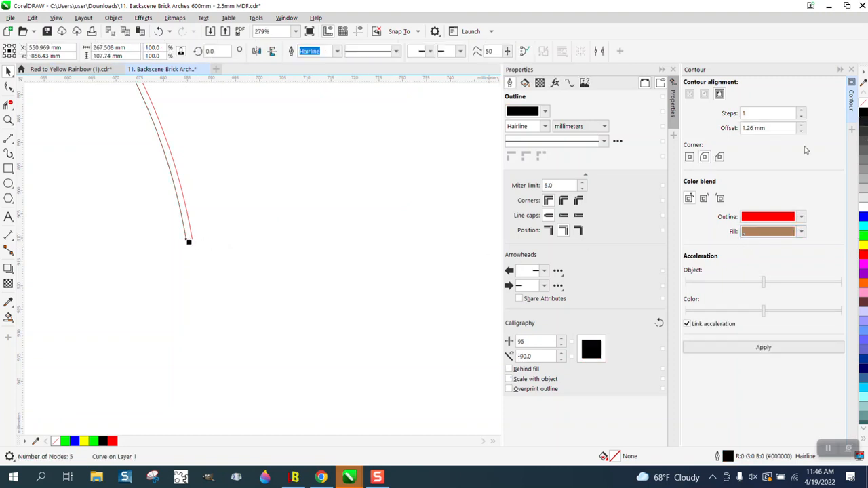
pyautogui.press('F3')
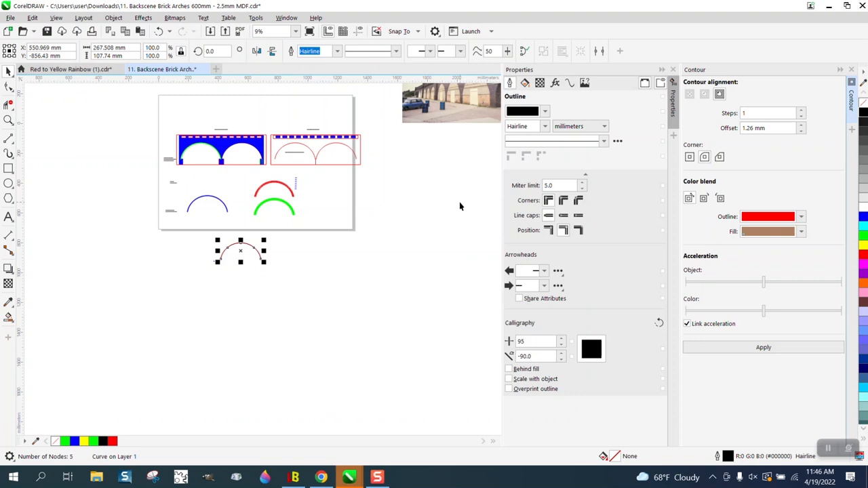
pyautogui.press('Down')
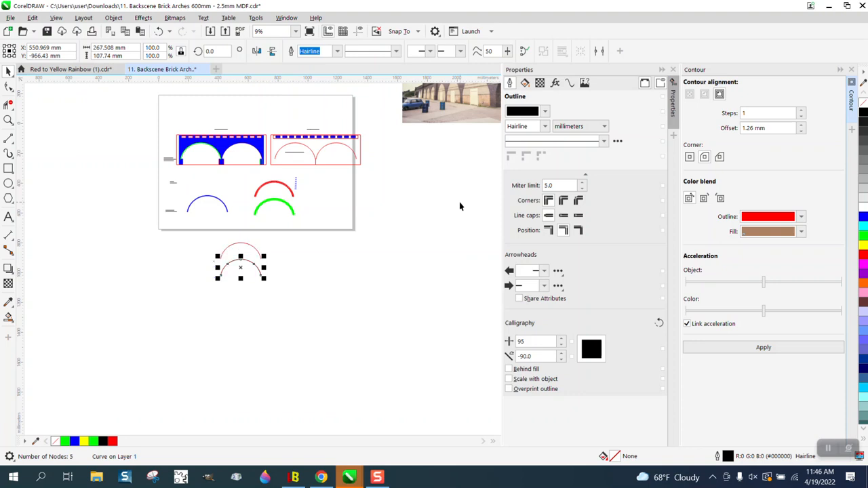
# - Place two copies of the small blue brick rectangle side by side next to the black arch and select both
pyautogui.click(8, 119)
pyautogui.moveTo(201, 246); pyautogui.dragTo(333, 312)
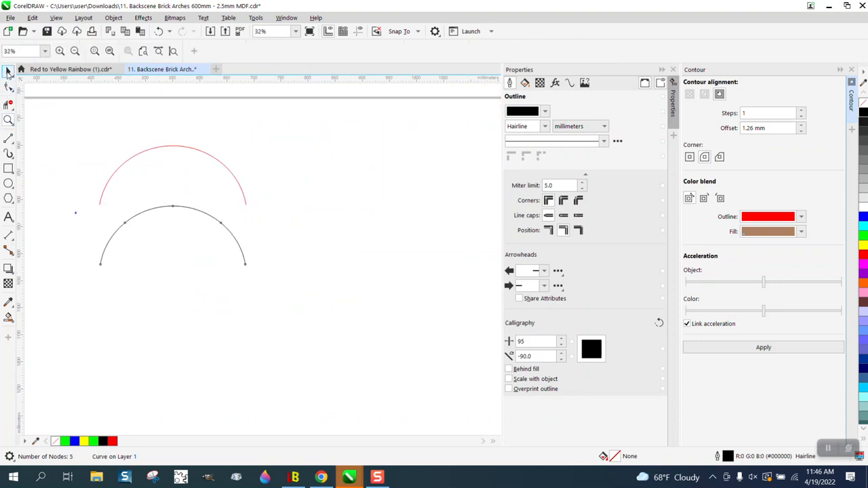
pyautogui.click(8, 72)
pyautogui.moveTo(76, 213); pyautogui.dragTo(101, 254)
pyautogui.rightClick(83, 243)
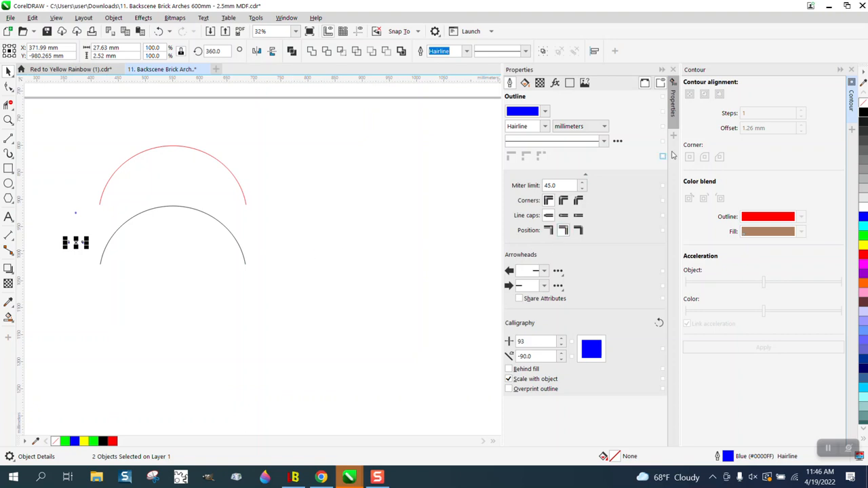
# - Close the Properties and Contour dockers and blend the two selected brick rectangles with 213 steps
pyautogui.click(673, 69)
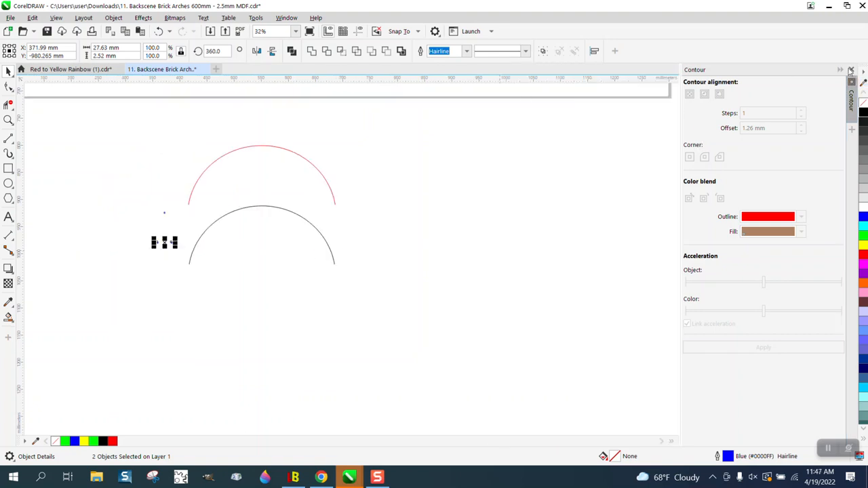
pyautogui.click(851, 70)
pyautogui.click(143, 18)
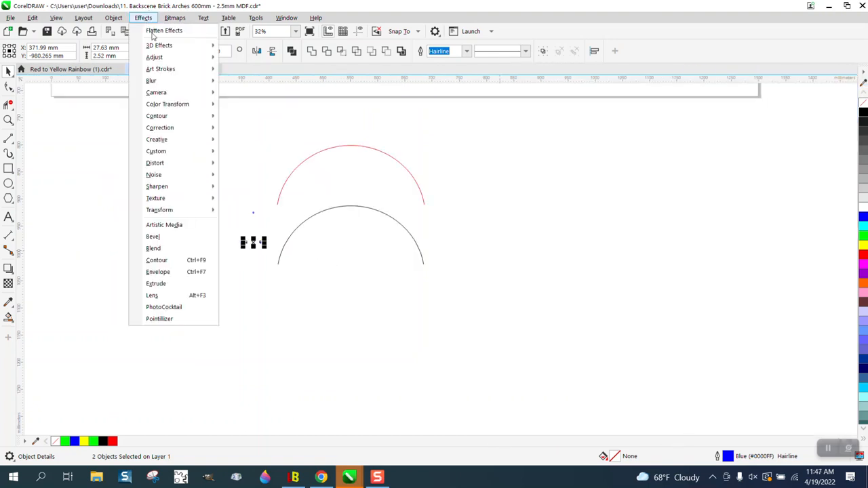
pyautogui.click(163, 249)
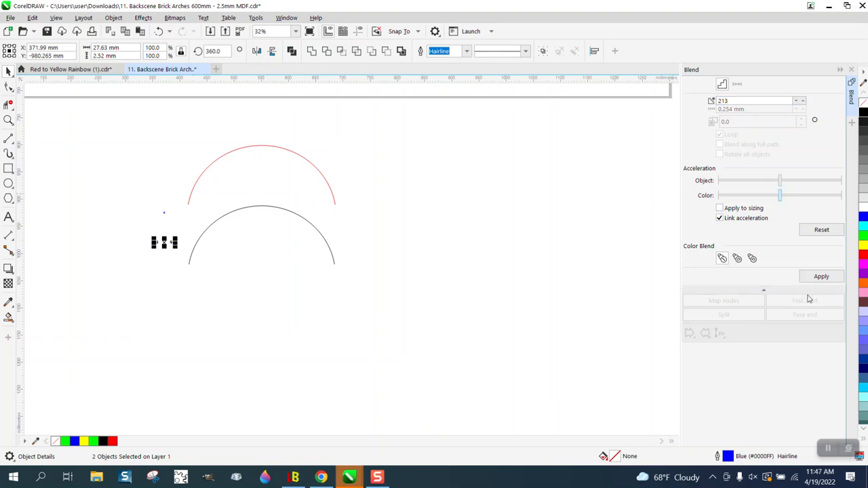
pyautogui.click(821, 278)
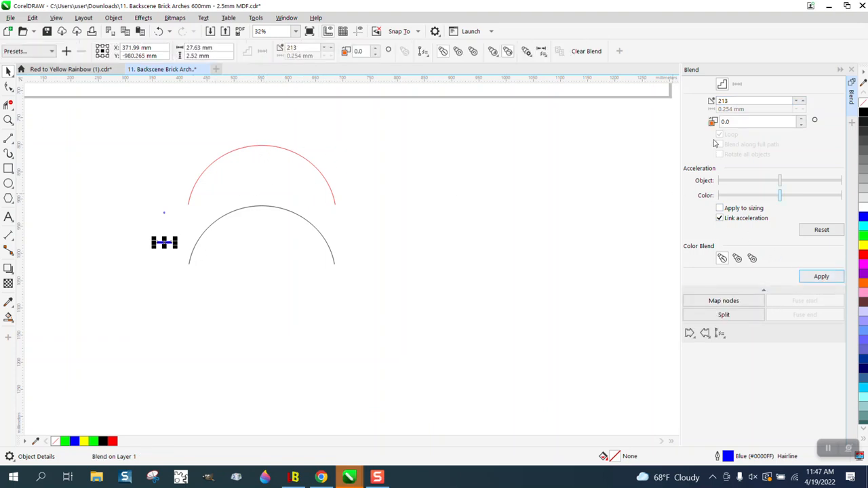
# - Assign the black arch as the blend's new path, blending along the full path with all objects rotated
pyautogui.click(719, 333)
pyautogui.click(740, 344)
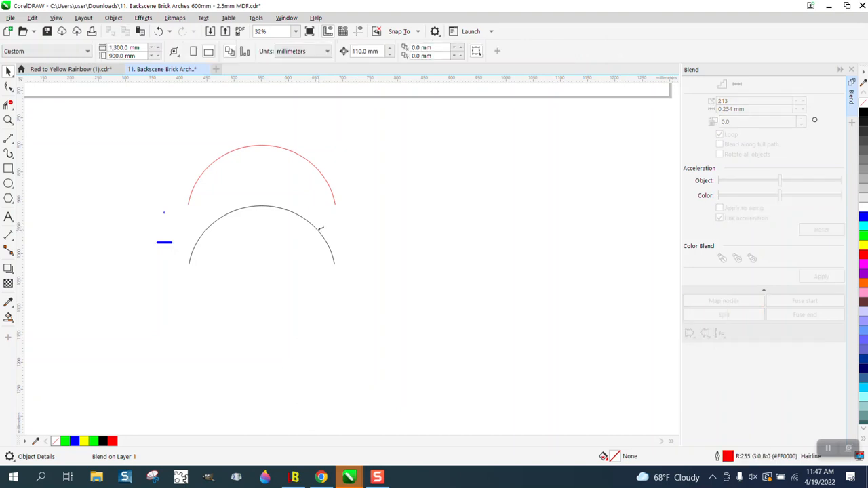
pyautogui.click(321, 229)
pyautogui.click(721, 144)
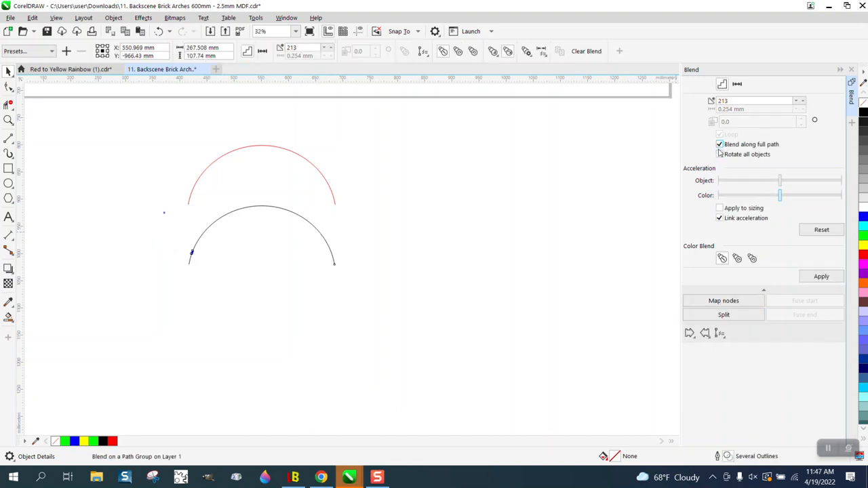
pyautogui.click(828, 279)
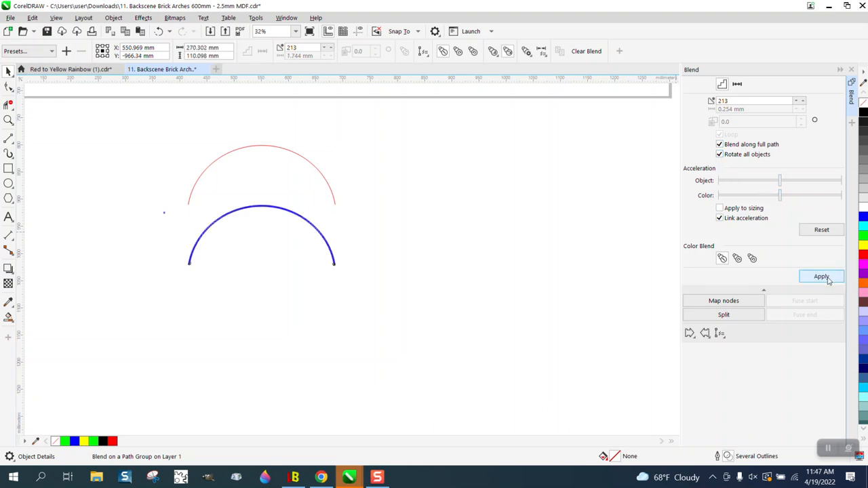
pyautogui.click(366, 212)
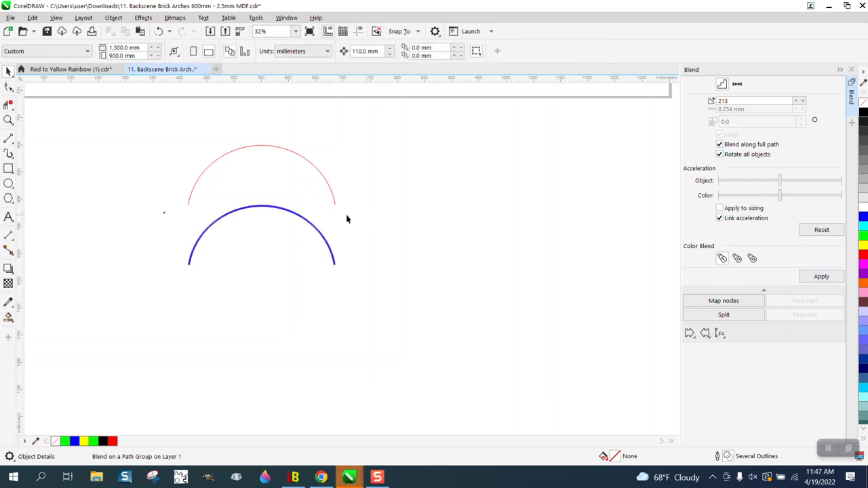
pyautogui.click(8, 120)
pyautogui.moveTo(176, 215); pyautogui.dragTo(223, 279)
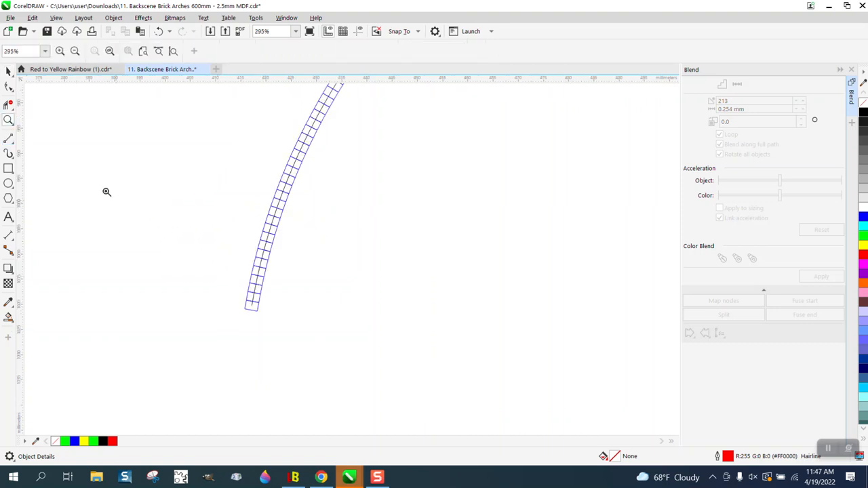
pyautogui.click(8, 71)
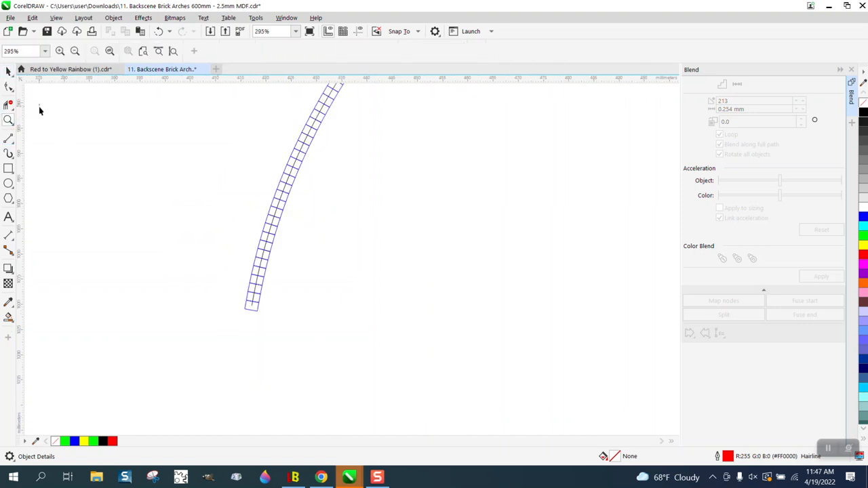
pyautogui.doubleClick(251, 308)
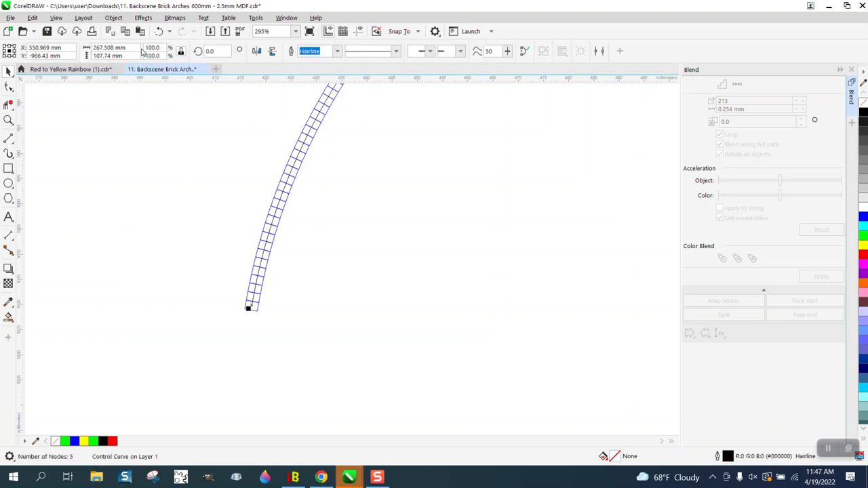
pyautogui.click(113, 17)
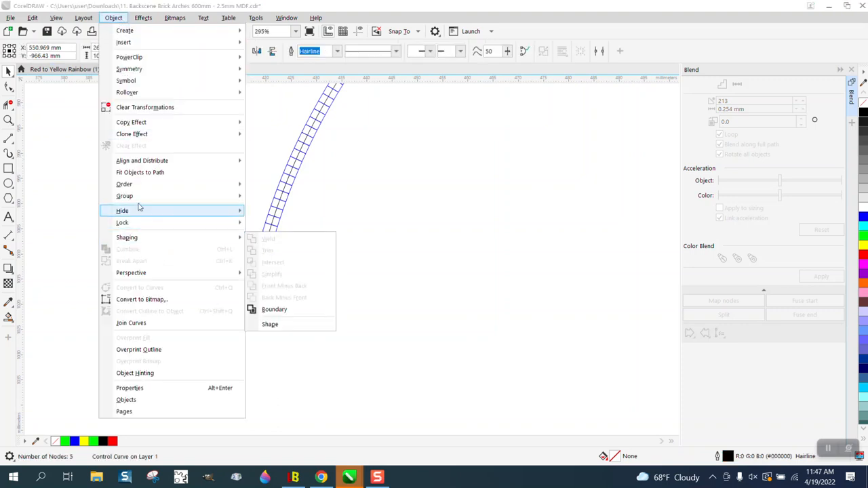
pyautogui.click(341, 304)
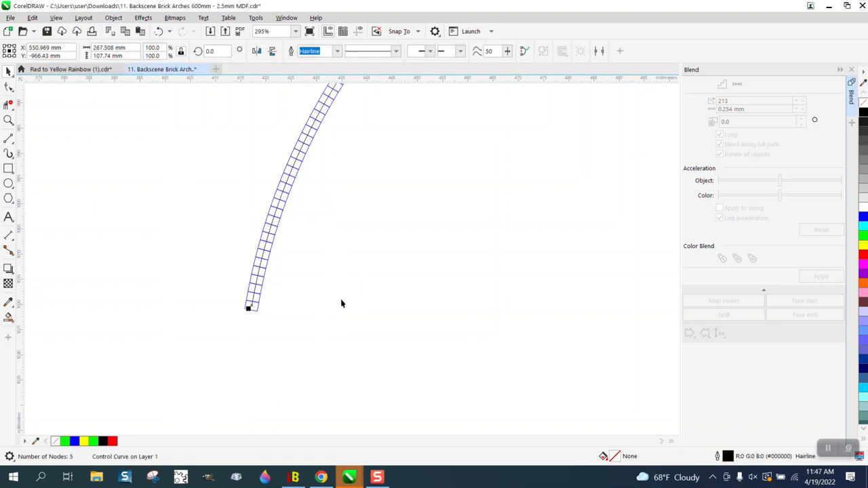
# - Select the whole brick blend on the arch, break it apart from its path, and deselect everything
pyautogui.scroll(-5, 341, 304)
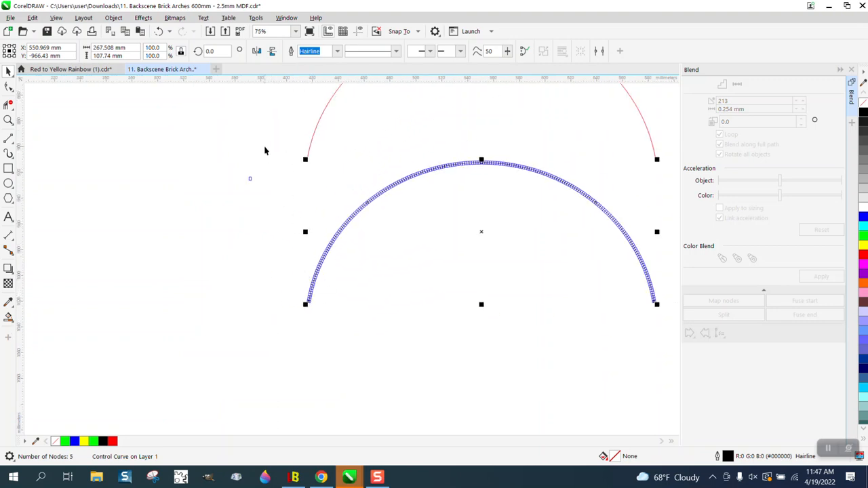
pyautogui.moveTo(265, 151); pyautogui.dragTo(667, 349)
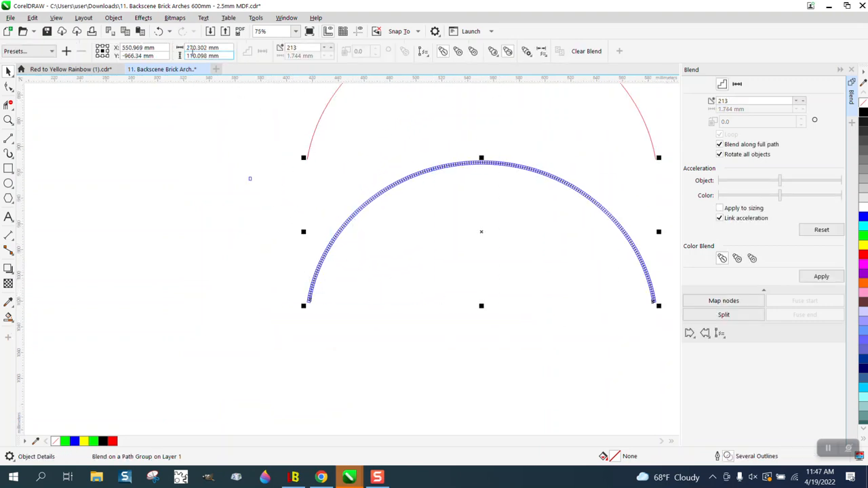
pyautogui.click(113, 17)
pyautogui.click(152, 259)
pyautogui.click(56, 192)
# - Try to move the group of blended bricks 110 mm straight down, and undo the move
pyautogui.click(8, 120)
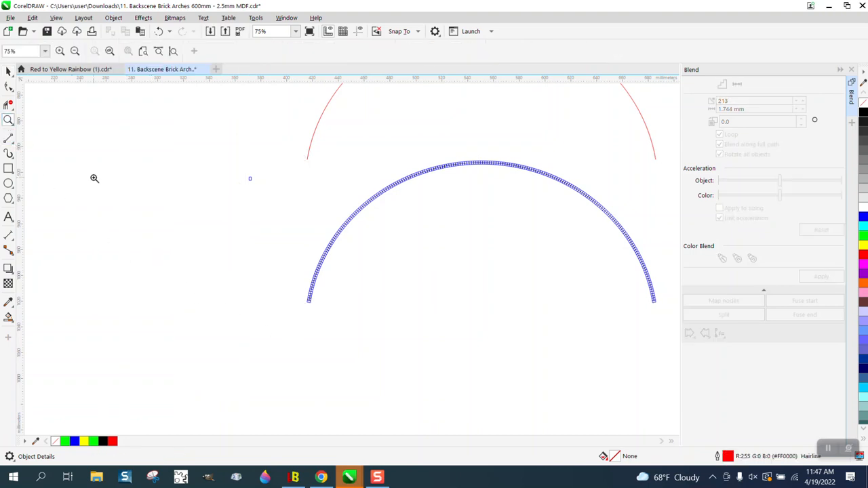
pyautogui.moveTo(310, 300); pyautogui.dragTo(327, 313)
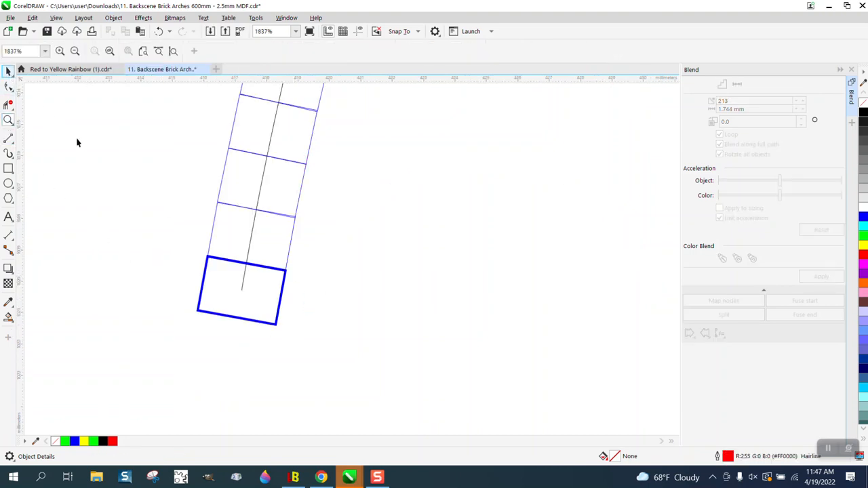
pyautogui.press('space')
pyautogui.click(251, 231)
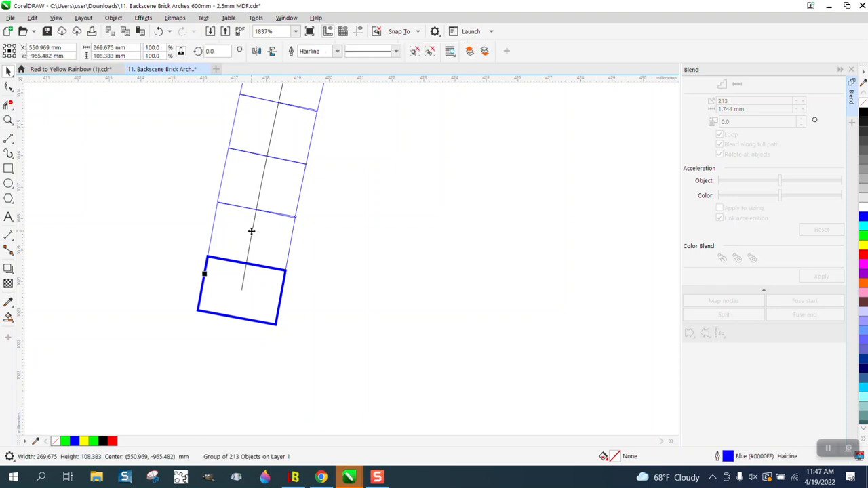
pyautogui.press('Down')
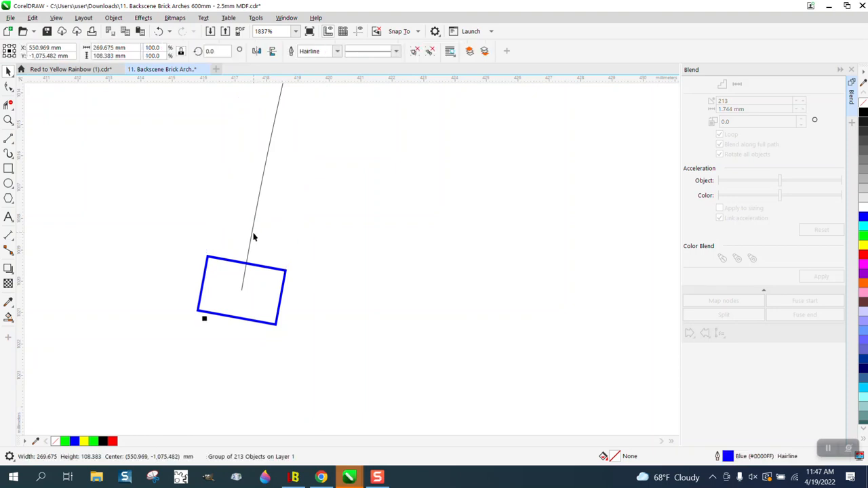
pyautogui.click(158, 32)
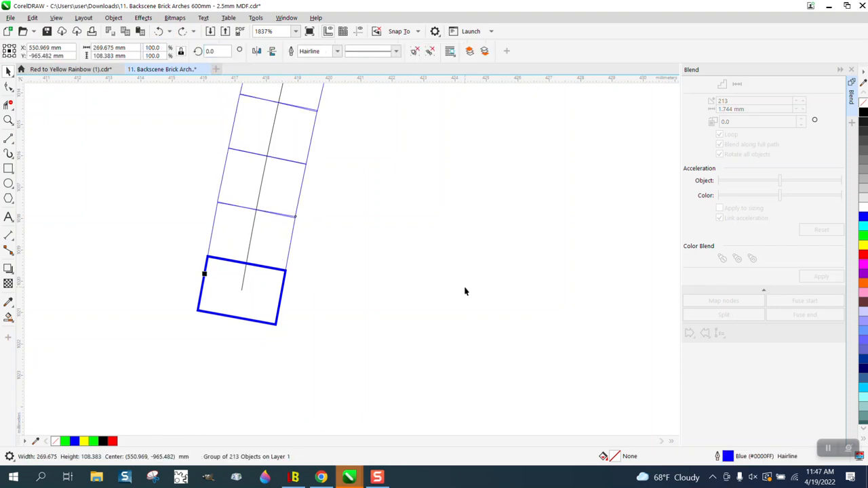
# - Move the black arch curve 110 mm straight down, out of the brick row
pyautogui.click(242, 288)
pyautogui.press('Escape')
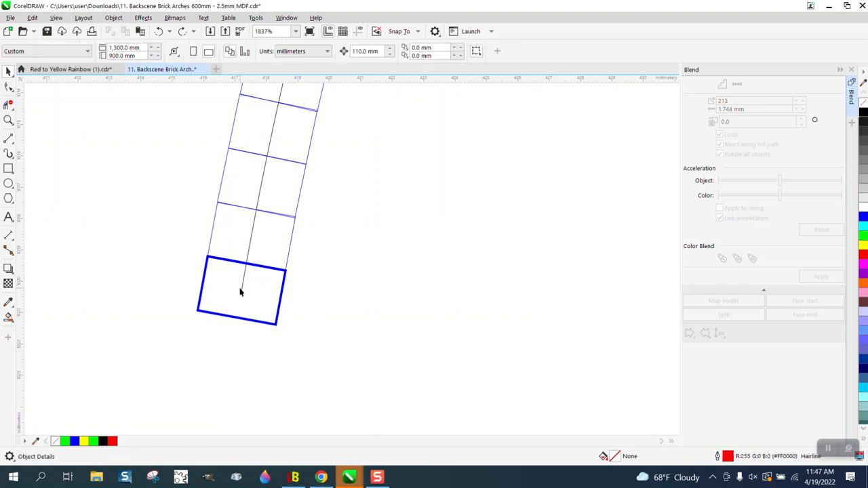
pyautogui.click(242, 289)
pyautogui.press('Down')
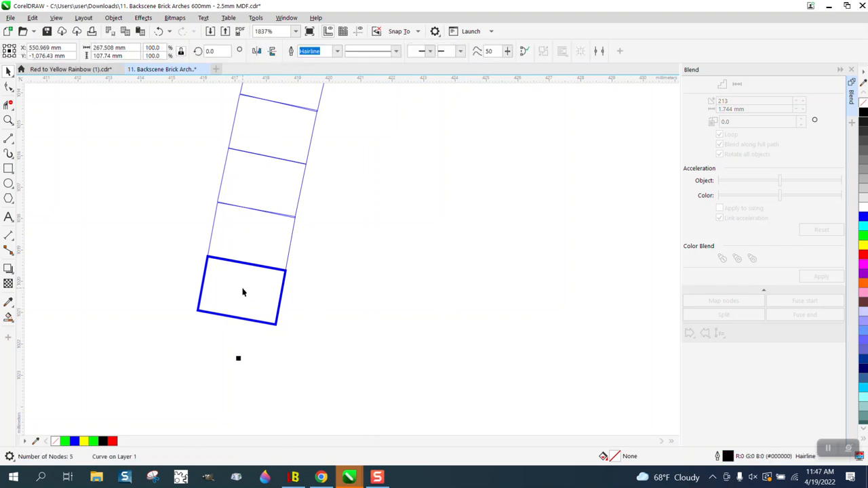
# - Move the red arch curve 110 mm straight down onto the brick arch
pyautogui.scroll(-7, 261, 301)
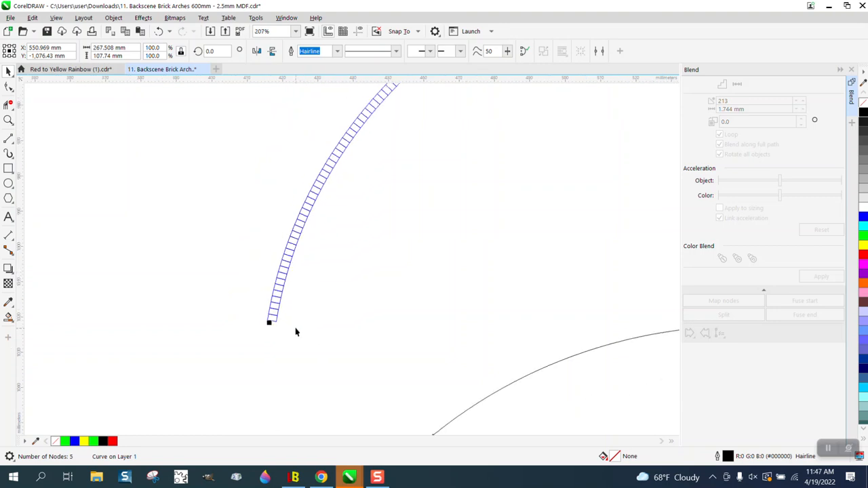
pyautogui.scroll(-1, 298, 330)
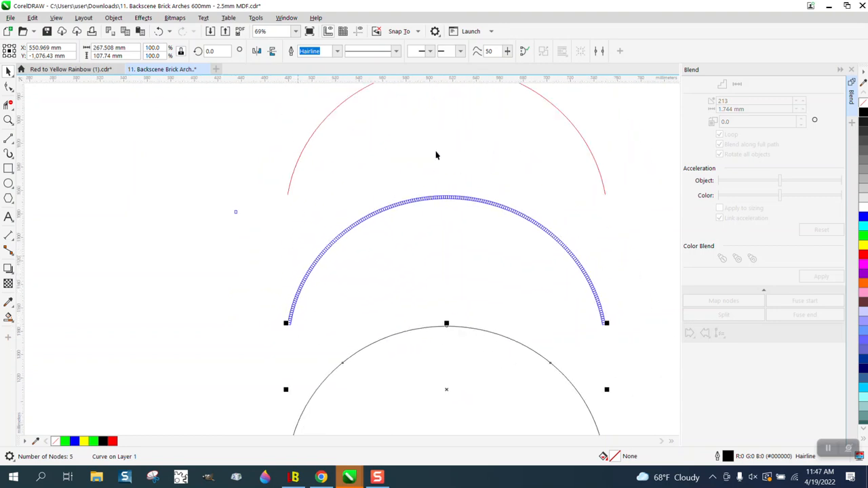
pyautogui.click(341, 110)
pyautogui.press('Delete')
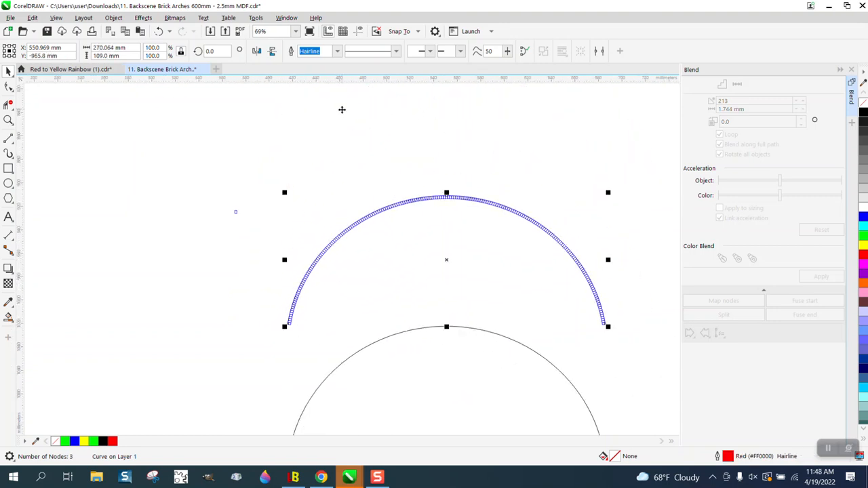
# - Examine closely how the red arch curve fits the outer edges and corners of the bricks beside the apex
pyautogui.click(9, 120)
pyautogui.moveTo(462, 196); pyautogui.dragTo(479, 205)
pyautogui.moveTo(445, 255); pyautogui.dragTo(499, 285)
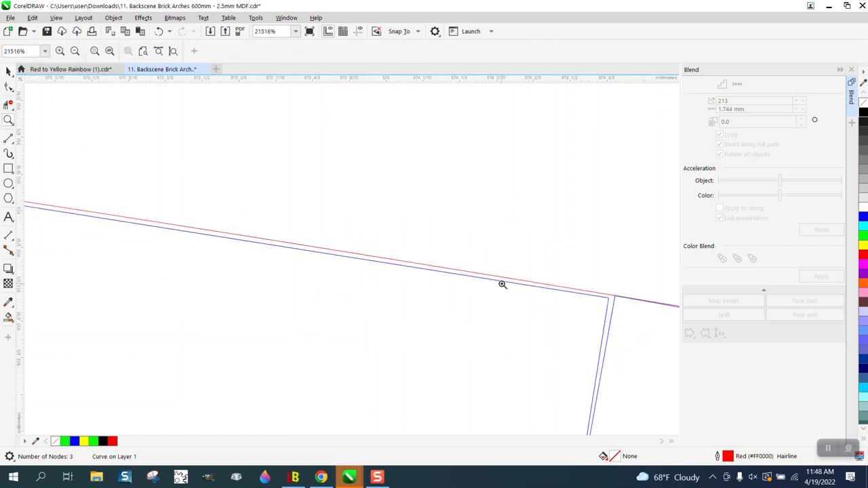
pyautogui.scroll(-2, 542, 273)
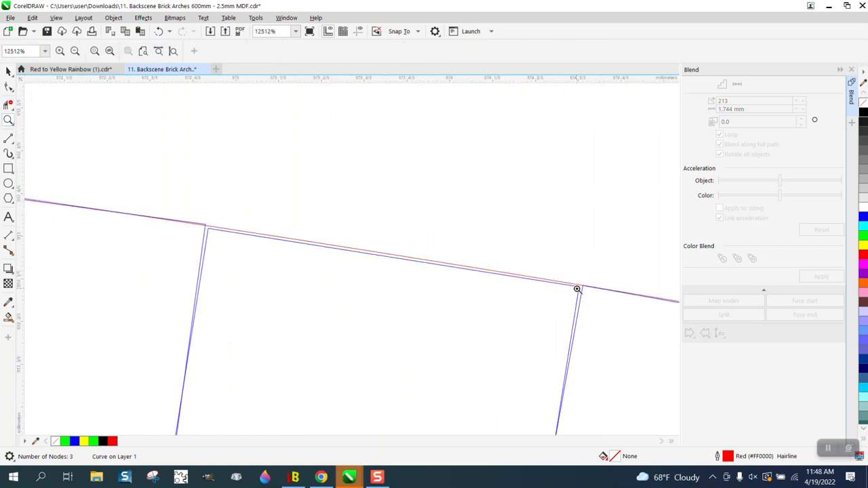
pyautogui.scroll(-1, 577, 290)
pyautogui.scroll(-1, 443, 273)
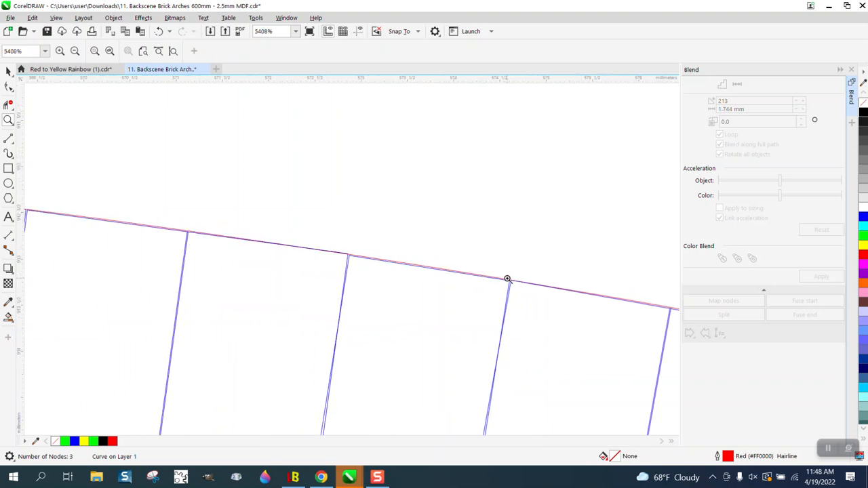
pyautogui.scroll(-1, 508, 278)
pyautogui.scroll(-1, 453, 262)
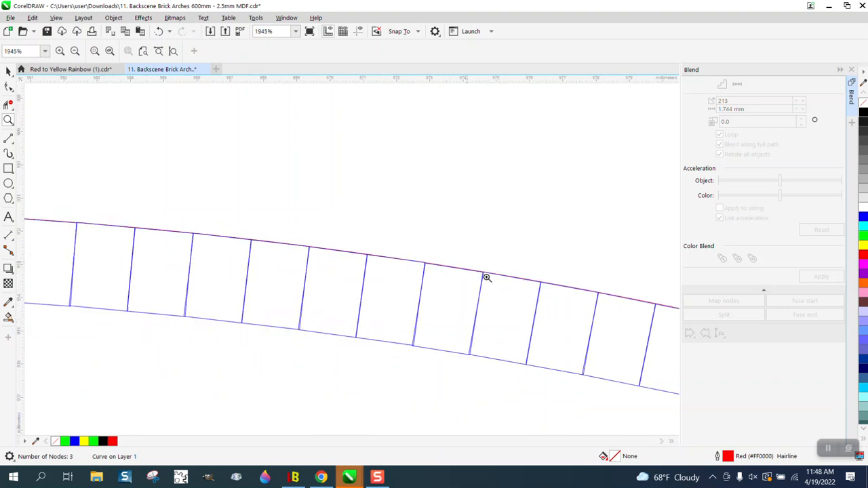
pyautogui.scroll(5, 500, 278)
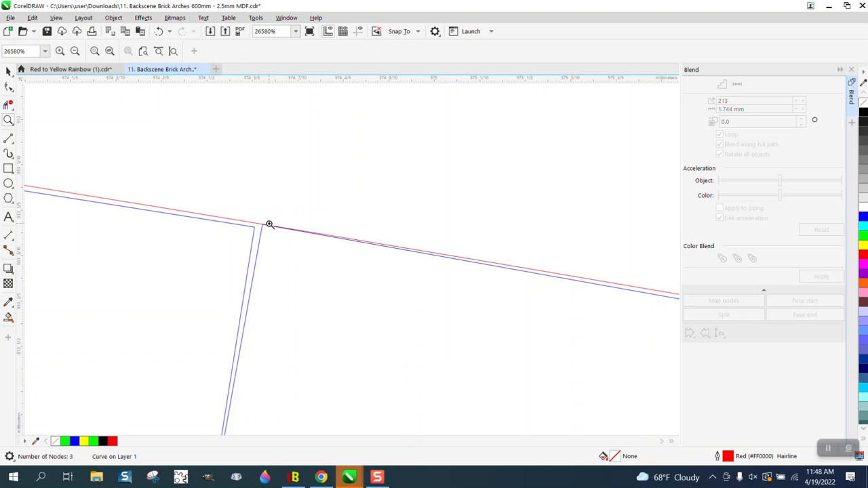
pyautogui.scroll(-1, 268, 225)
pyautogui.scroll(-1, 275, 226)
pyautogui.scroll(-2, 275, 226)
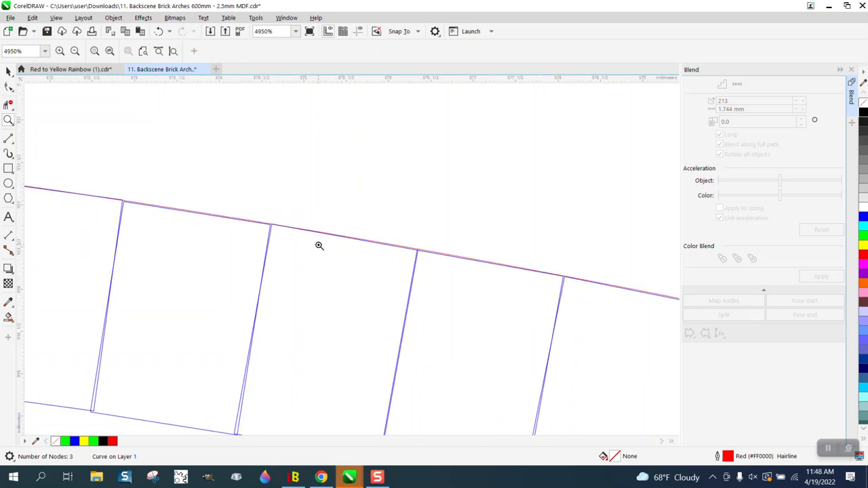
pyautogui.scroll(-1, 314, 243)
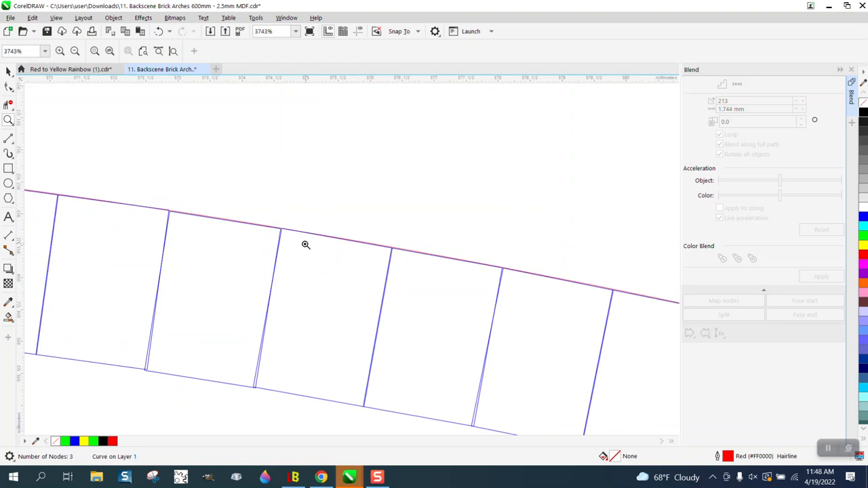
pyautogui.moveTo(271, 223); pyautogui.dragTo(293, 237)
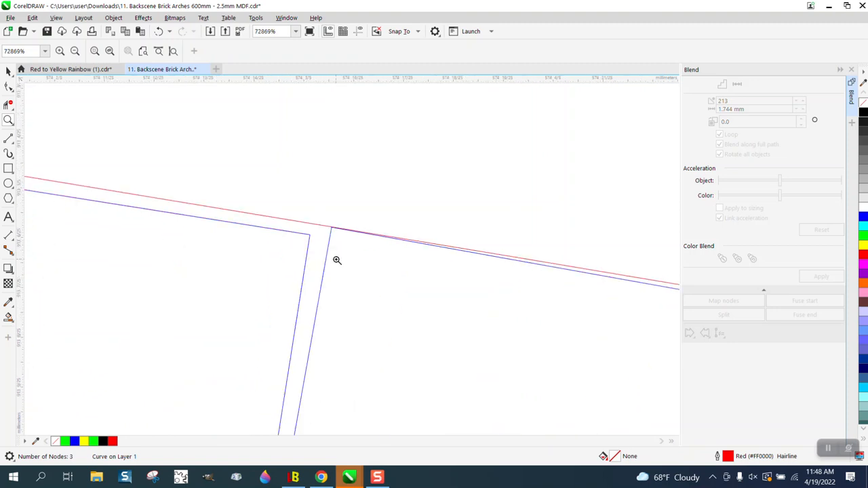
pyautogui.scroll(-7, 324, 249)
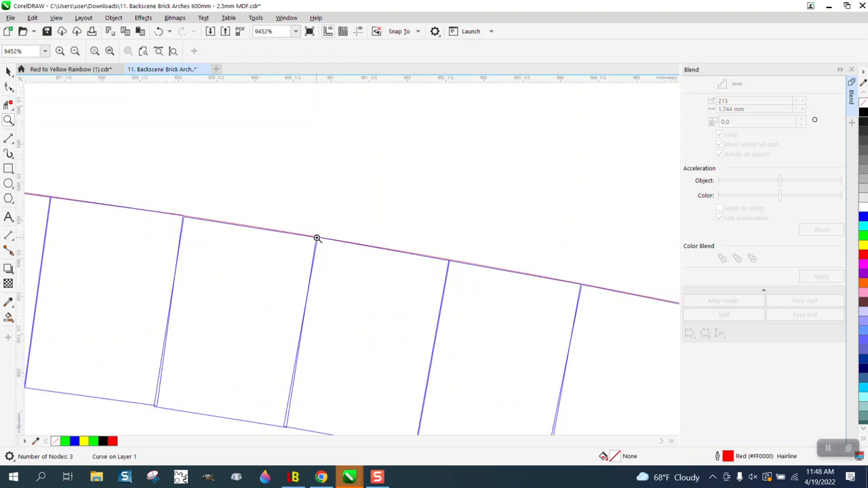
pyautogui.scroll(-3, 316, 240)
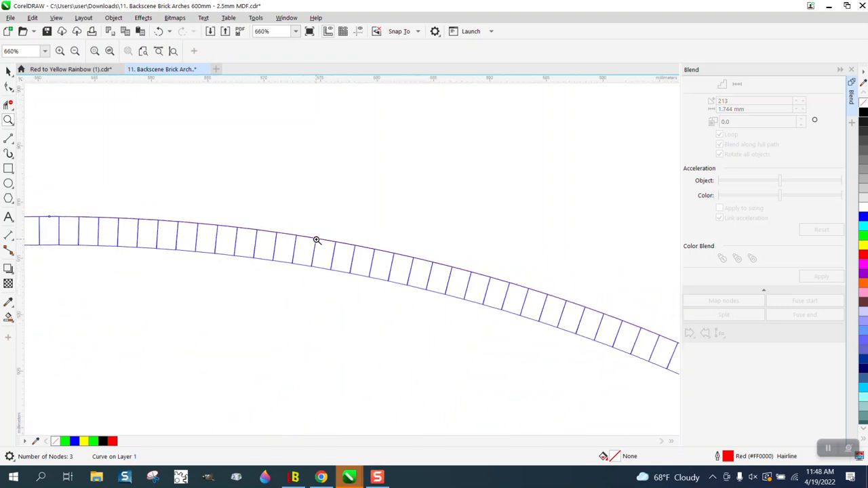
pyautogui.scroll(-3, 506, 293)
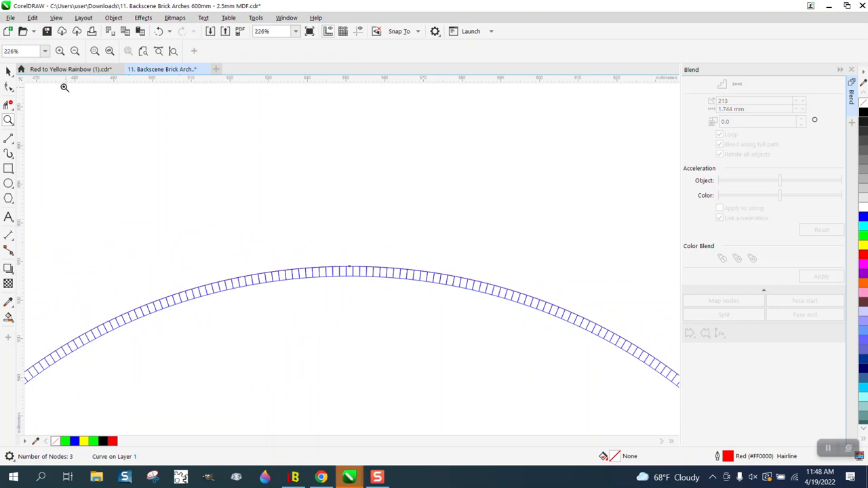
# - Inspect the alignment of the red curve with the bricks at the arch's apex
pyautogui.click(10, 71)
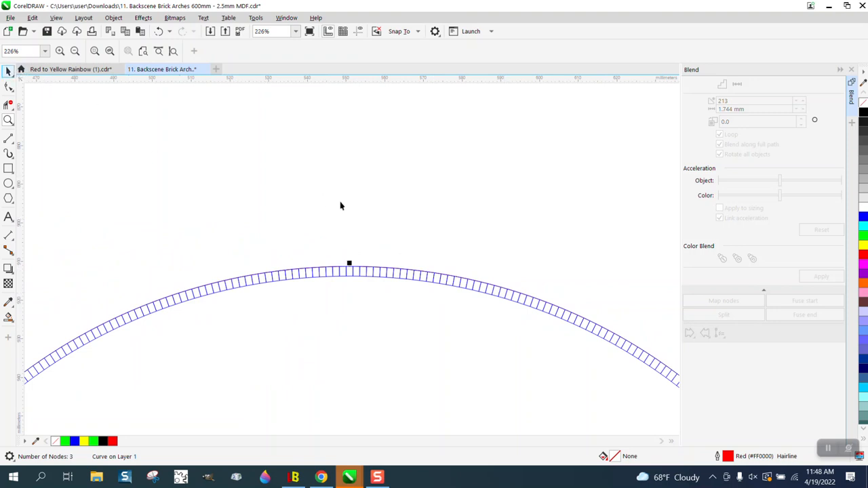
pyautogui.click(8, 120)
pyautogui.moveTo(333, 248); pyautogui.dragTo(388, 273)
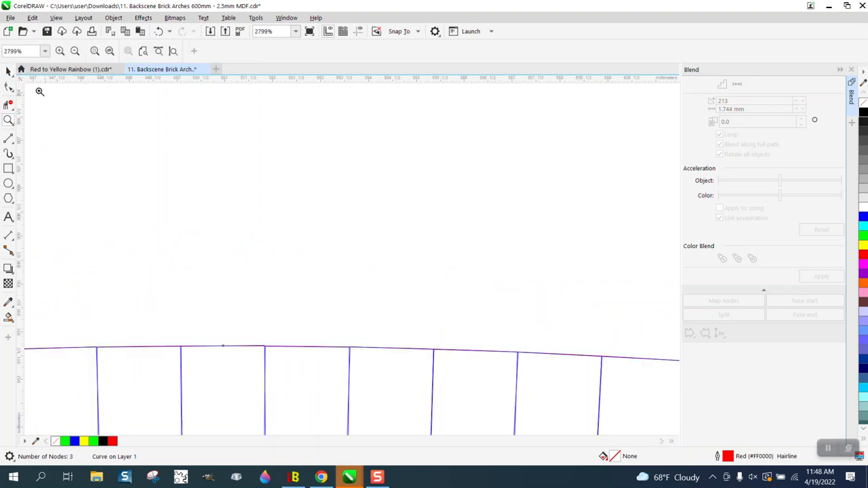
pyautogui.click(10, 71)
pyautogui.scroll(-2, 312, 219)
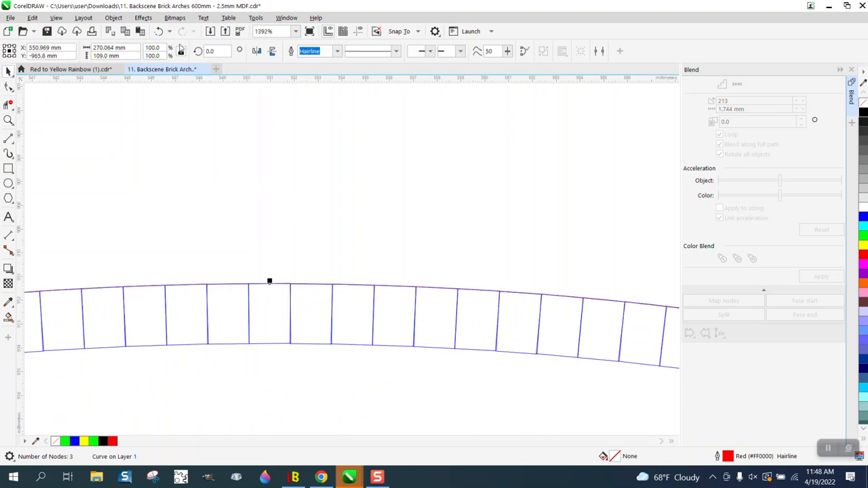
# - Undo the red arch's downward move while keeping the black arch curve moved down
pyautogui.click(158, 31)
pyautogui.click(158, 31)
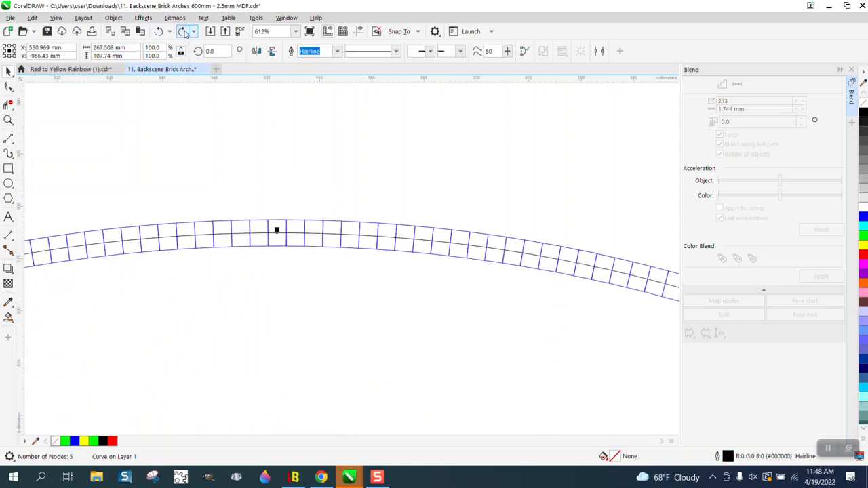
pyautogui.click(185, 32)
# - Set the outline width of the red arch curve to 0.5 mm
pyautogui.scroll(-1, 375, 190)
pyautogui.scroll(-4, 377, 197)
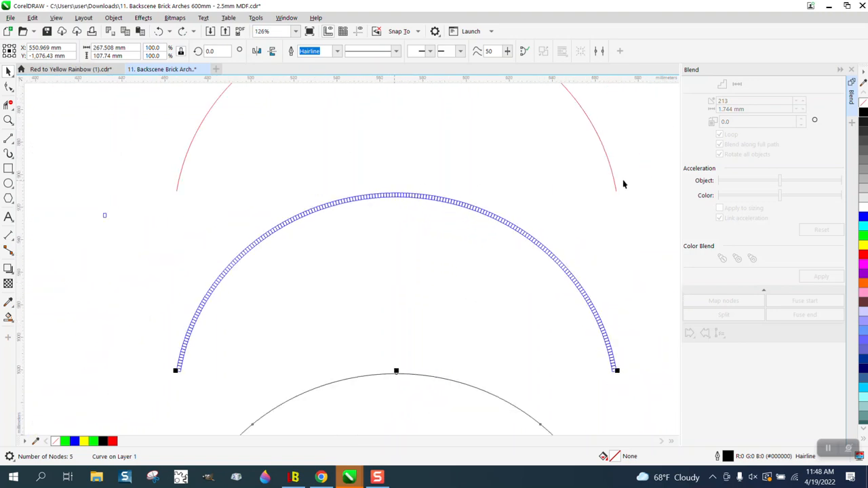
pyautogui.click(612, 173)
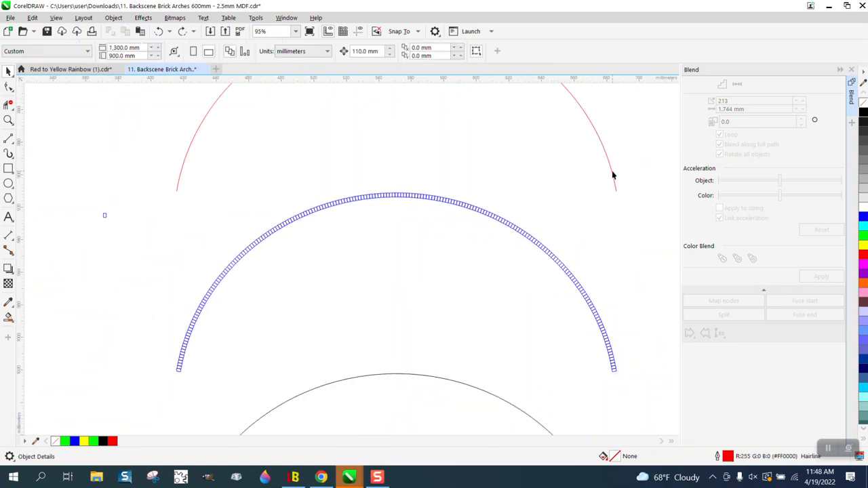
pyautogui.click(612, 175)
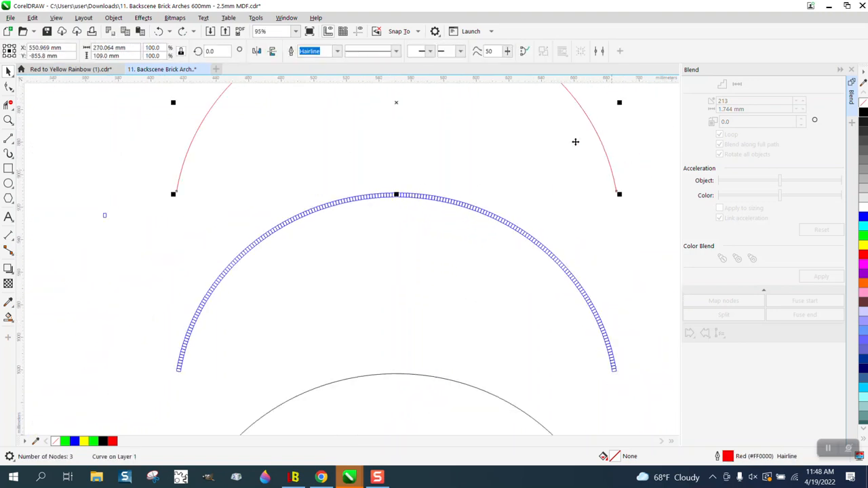
pyautogui.click(337, 51)
pyautogui.click(313, 101)
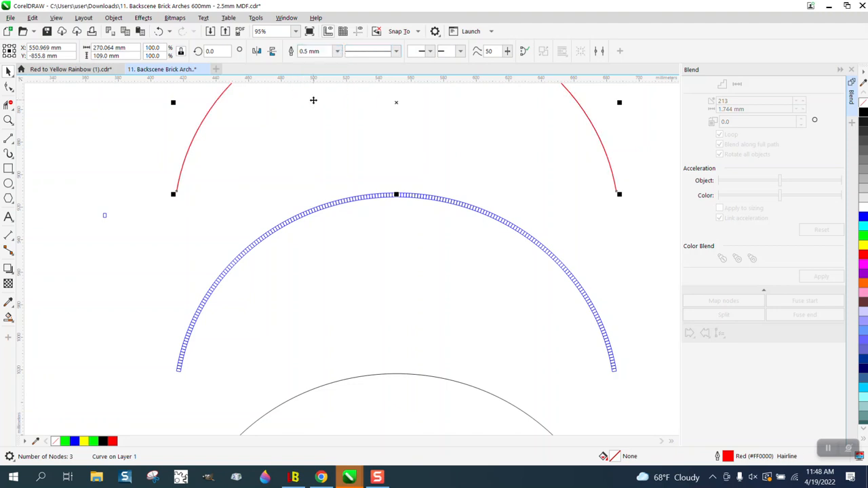
# - Nudge the red arch curve down 110 mm onto the brick arch and inspect its fit along the outer brick edges
pyautogui.press('Down')
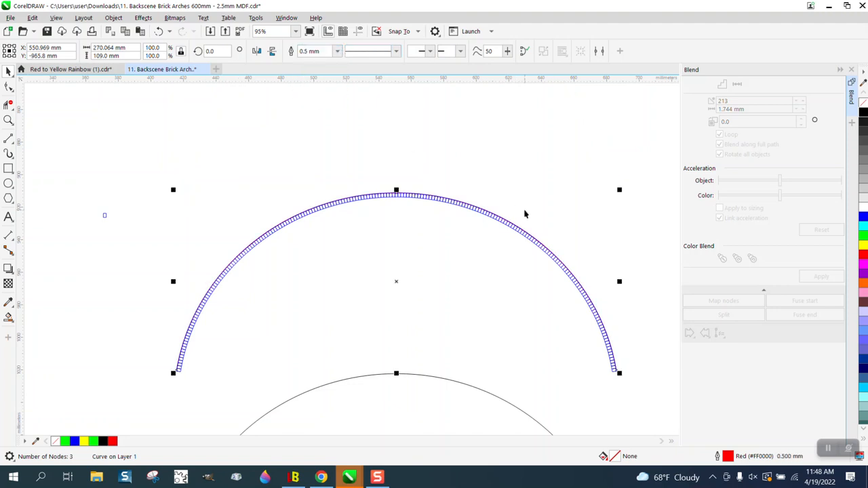
pyautogui.click(9, 121)
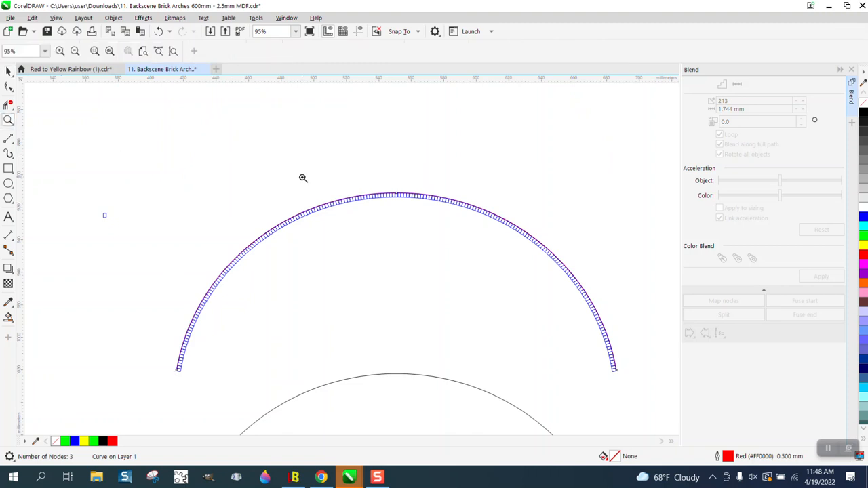
pyautogui.moveTo(317, 184); pyautogui.dragTo(373, 217)
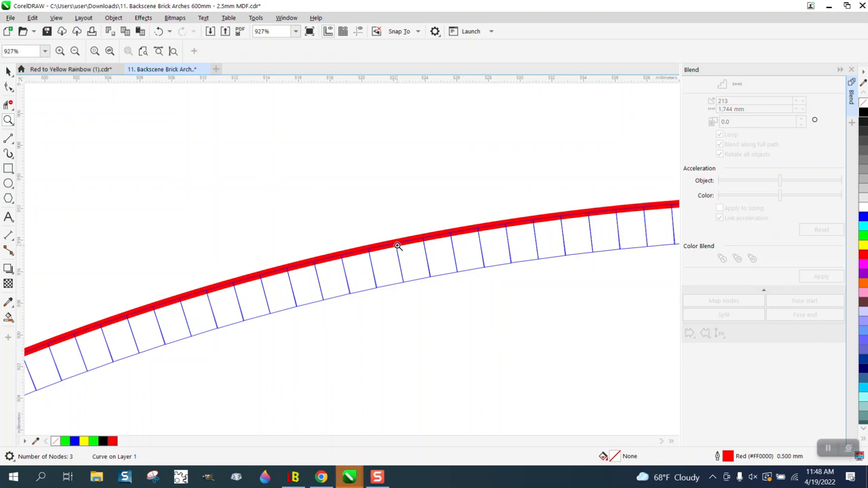
pyautogui.scroll(-1, 393, 243)
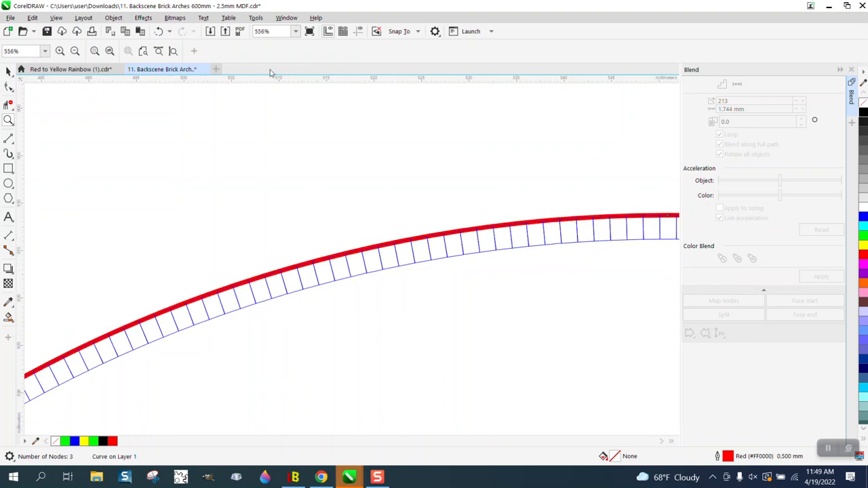
pyautogui.click(8, 71)
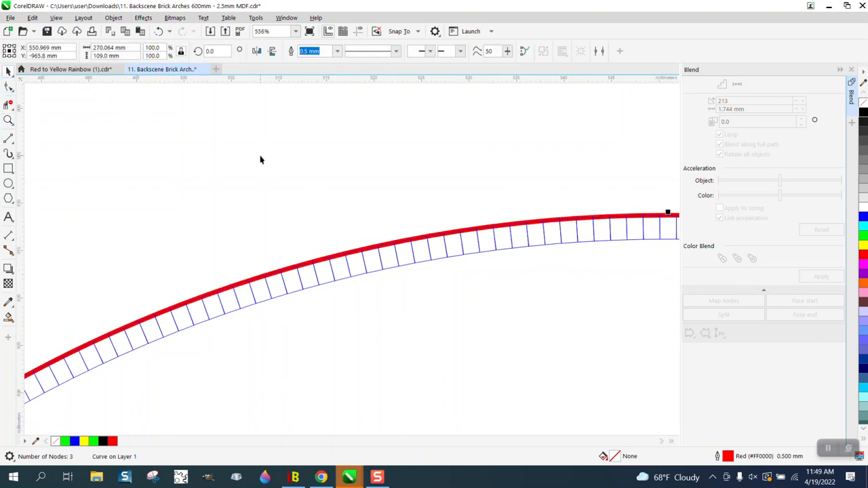
pyautogui.scroll(-3, 260, 159)
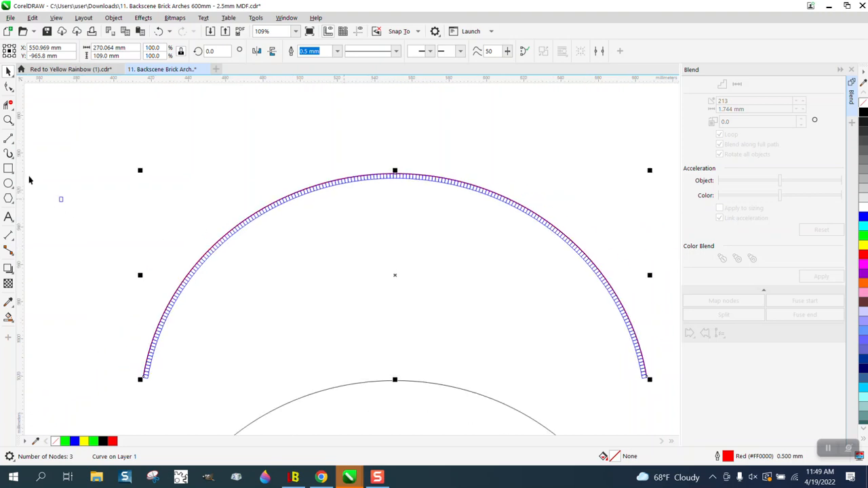
# - Move the separate end brick at the arch's lower-left end to the right, clear of the brick row
pyautogui.click(8, 121)
pyautogui.moveTo(127, 360); pyautogui.dragTo(170, 387)
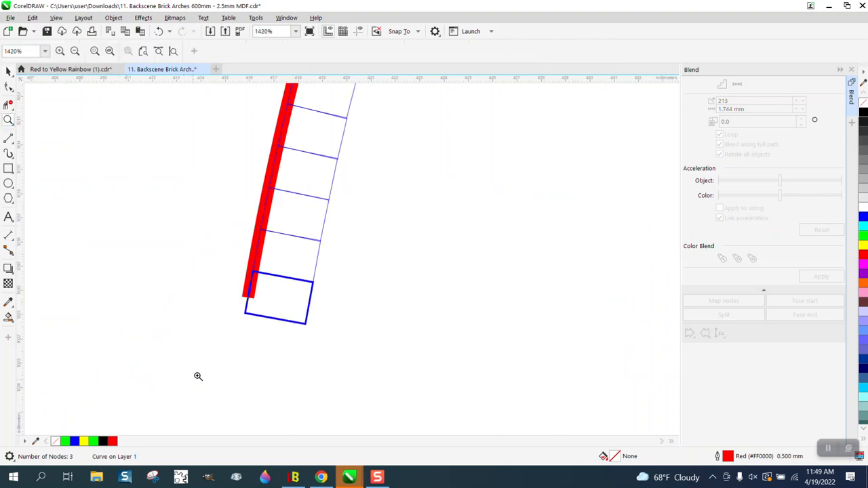
pyautogui.scroll(-1, 248, 308)
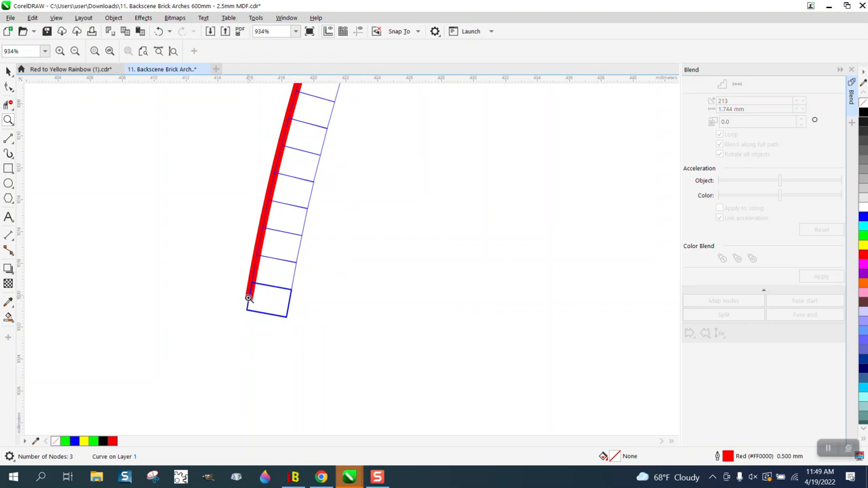
pyautogui.scroll(-1, 248, 296)
pyautogui.click(8, 71)
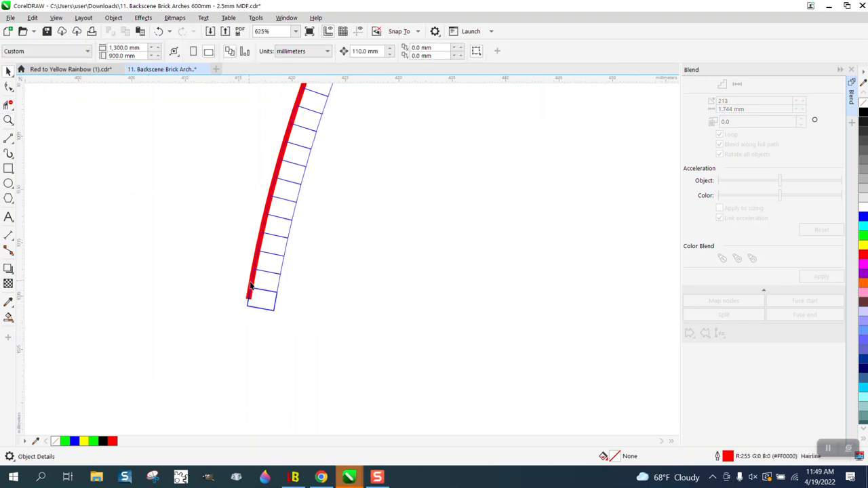
pyautogui.moveTo(277, 306); pyautogui.dragTo(345, 309)
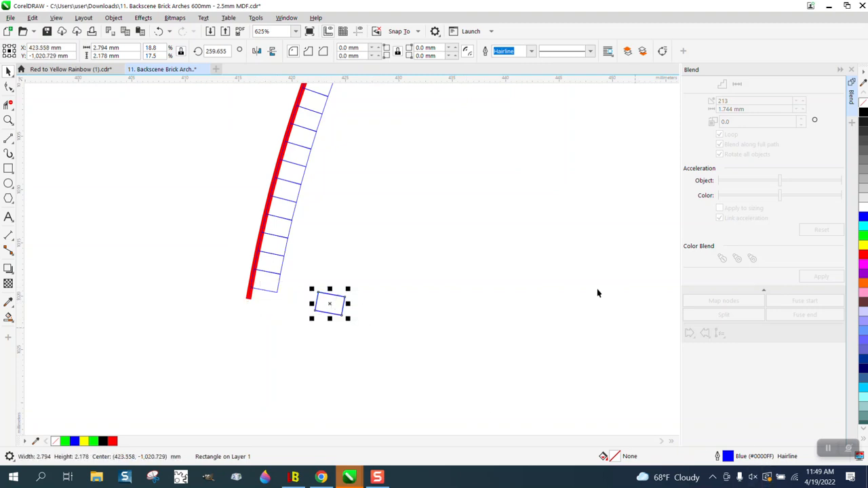
# - Ungroup the 213 arch bricks and move the lowest left one out beside the already detached end brick
pyautogui.click(251, 300)
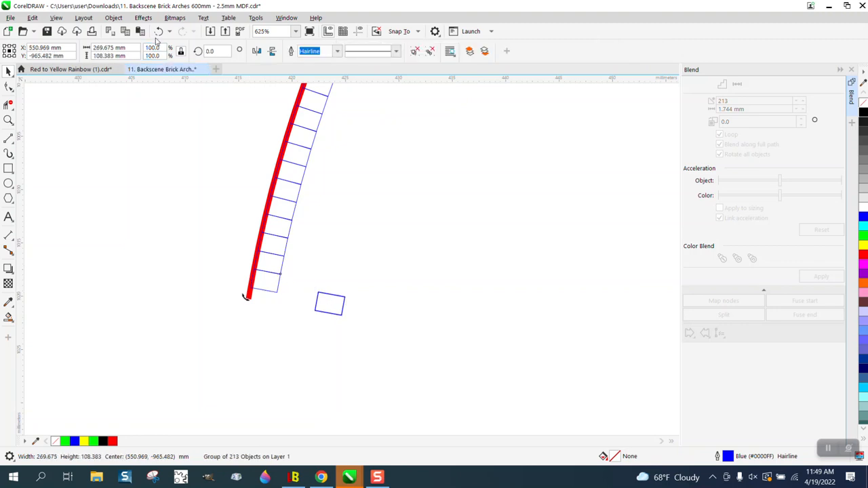
pyautogui.click(113, 18)
pyautogui.moveTo(136, 200)
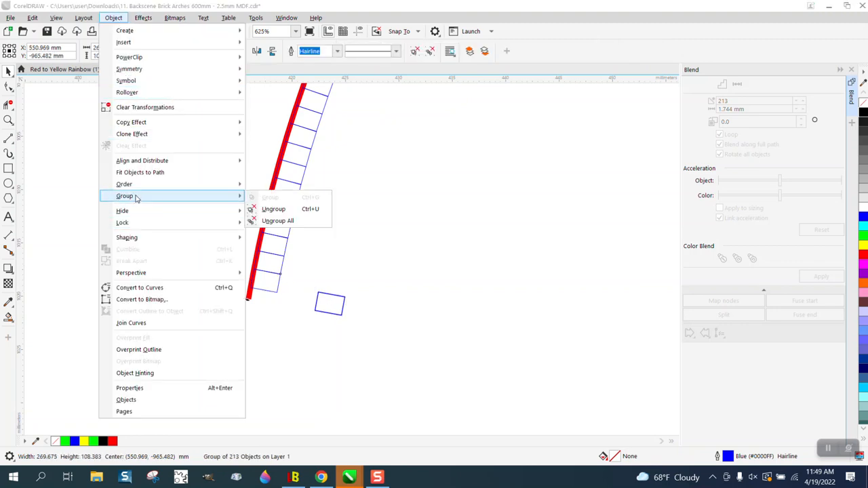
pyautogui.click(252, 209)
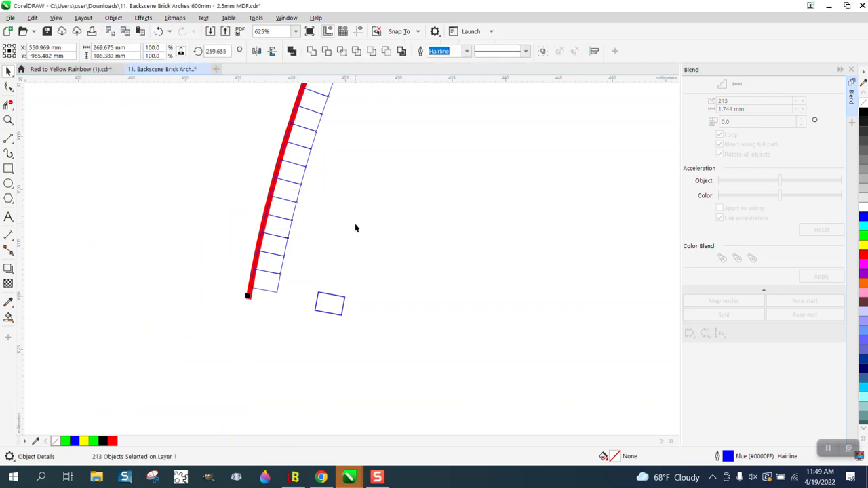
pyautogui.click(280, 285)
pyautogui.moveTo(274, 283); pyautogui.dragTo(339, 289)
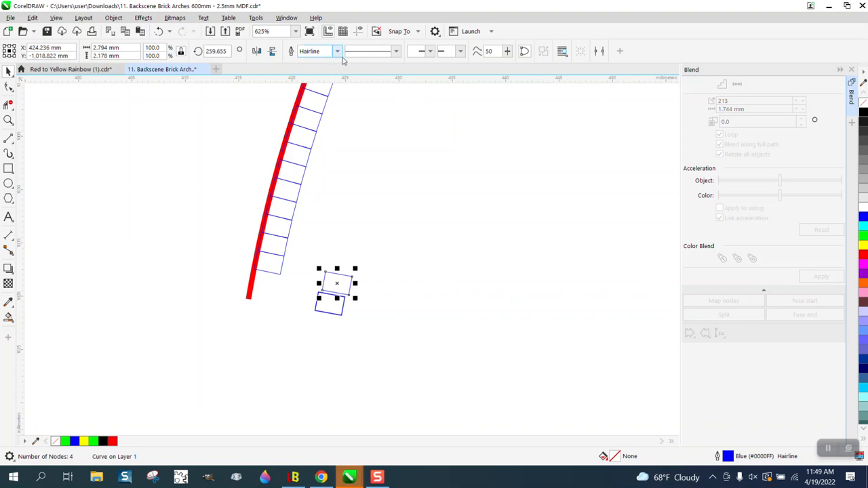
# - Move the red arch curve about 20 mm left and 8 mm down, away from the bricks
pyautogui.moveTo(308, 250); pyautogui.dragTo(197, 238)
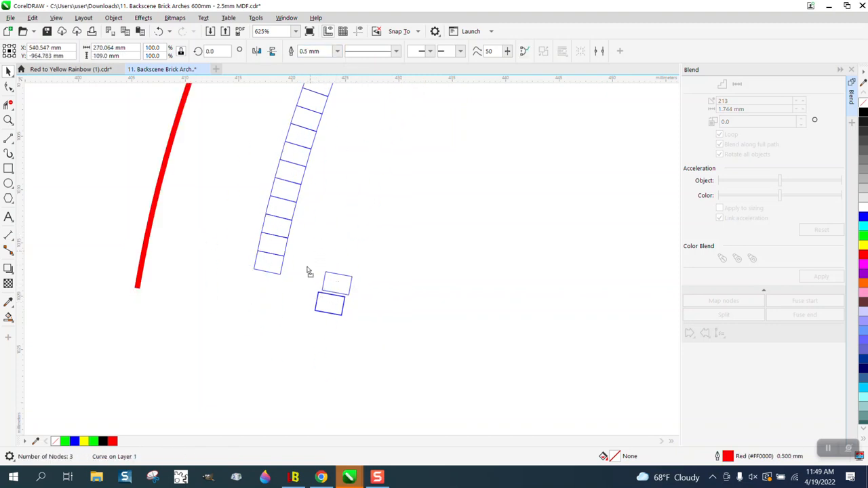
pyautogui.moveTo(308, 260); pyautogui.dragTo(322, 323)
pyautogui.scroll(-4, 418, 265)
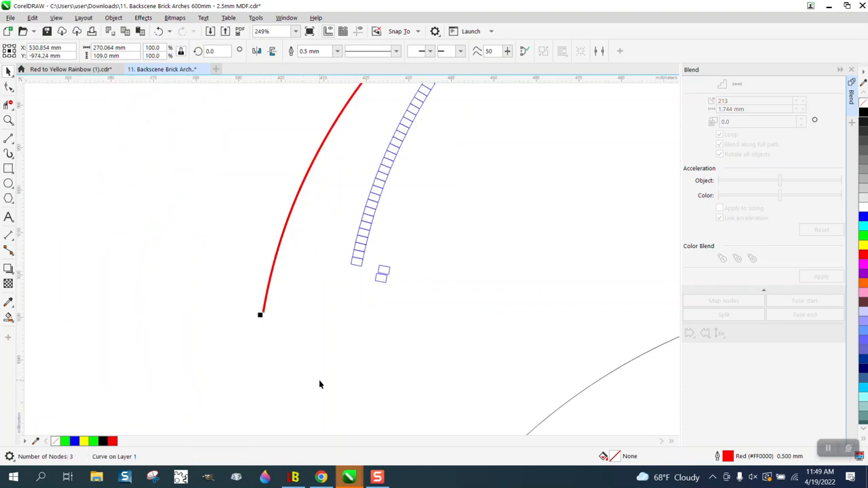
# - Set the outline width of the two detached bricks to 0.5 mm and return it to Hairline
pyautogui.moveTo(354, 389); pyautogui.dragTo(402, 255)
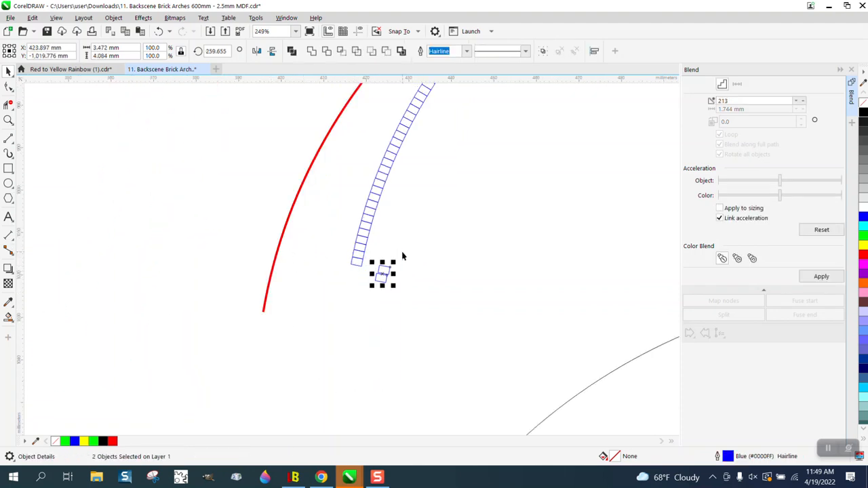
pyautogui.click(467, 52)
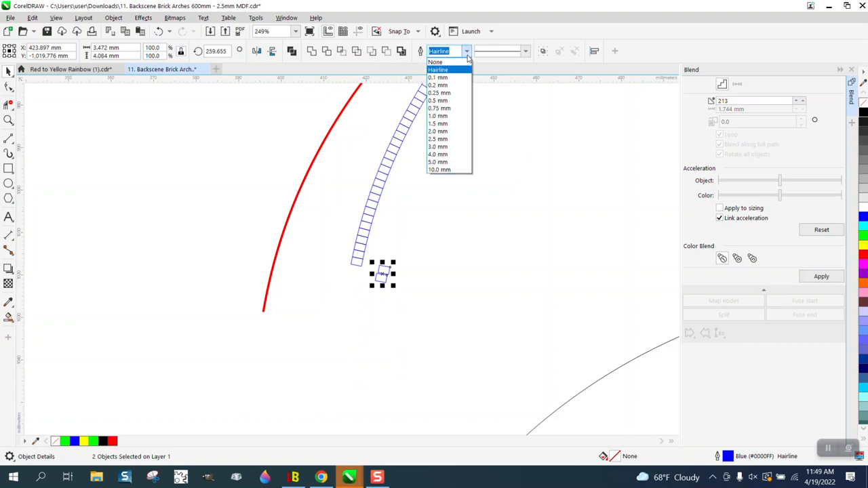
pyautogui.click(439, 101)
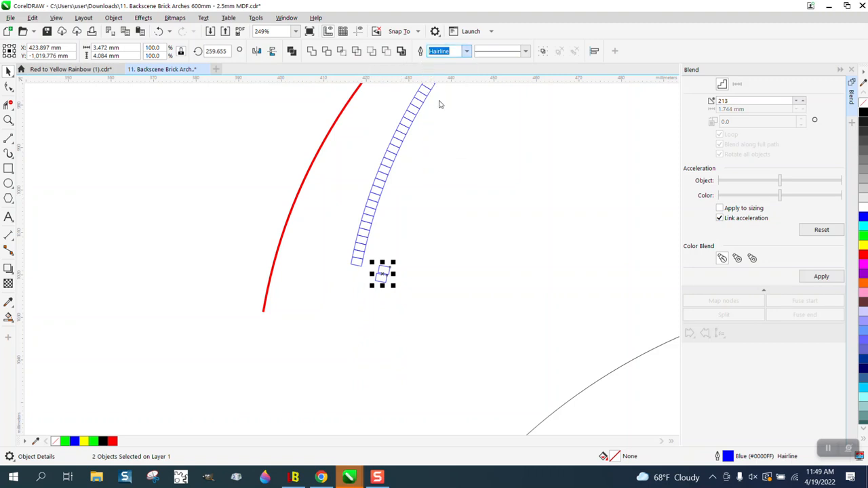
pyautogui.click(466, 51)
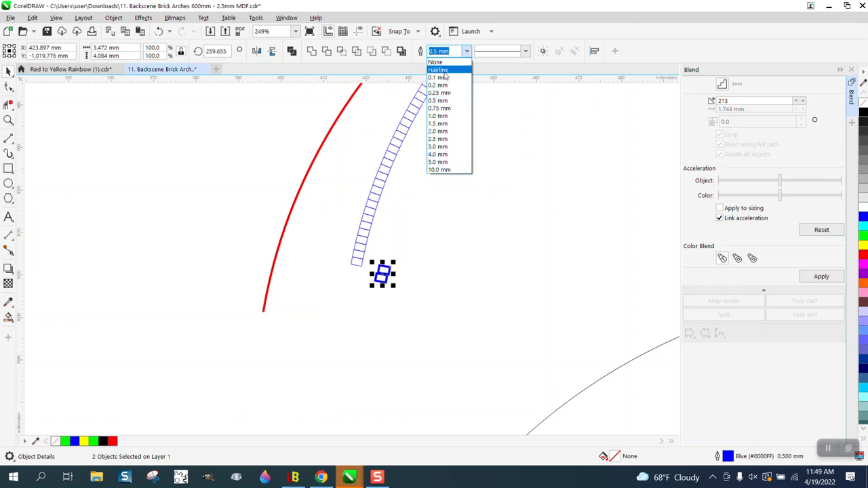
pyautogui.click(440, 70)
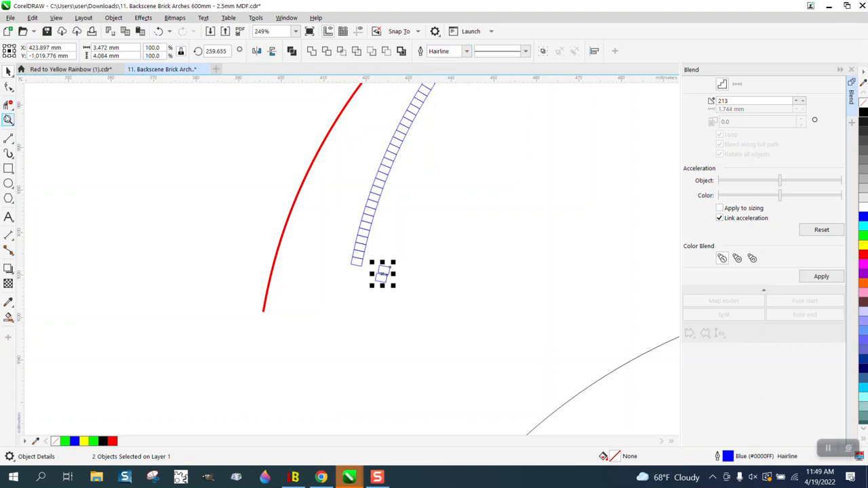
# - Examine the two detached bricks up close and compare the thickness of their outlines at the corners
pyautogui.click(8, 121)
pyautogui.moveTo(371, 266); pyautogui.dragTo(406, 281)
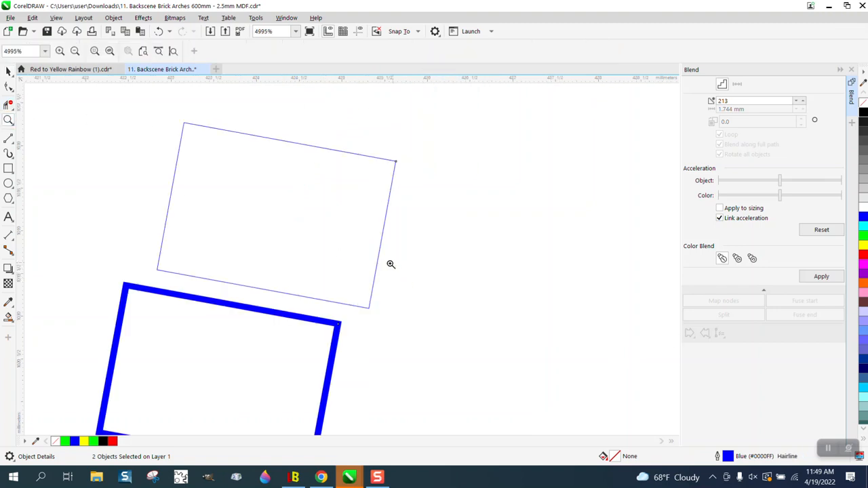
pyautogui.scroll(1, 391, 264)
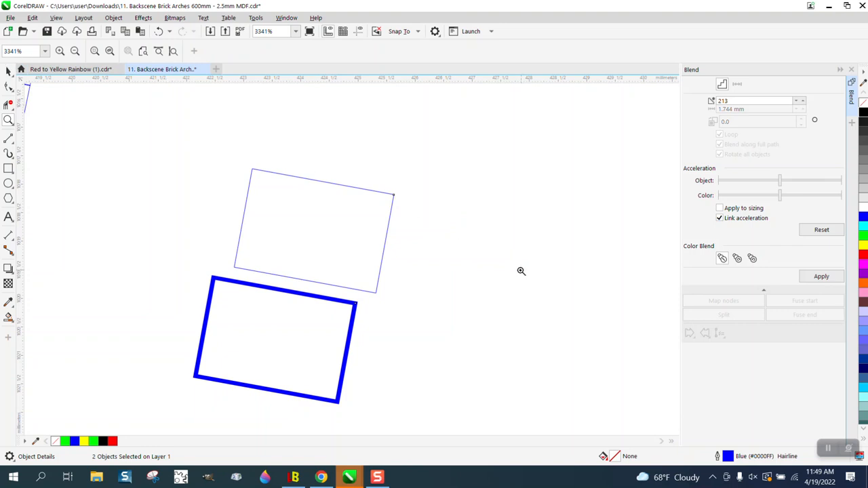
pyautogui.moveTo(367, 187); pyautogui.dragTo(432, 248)
pyautogui.scroll(-5, 394, 251)
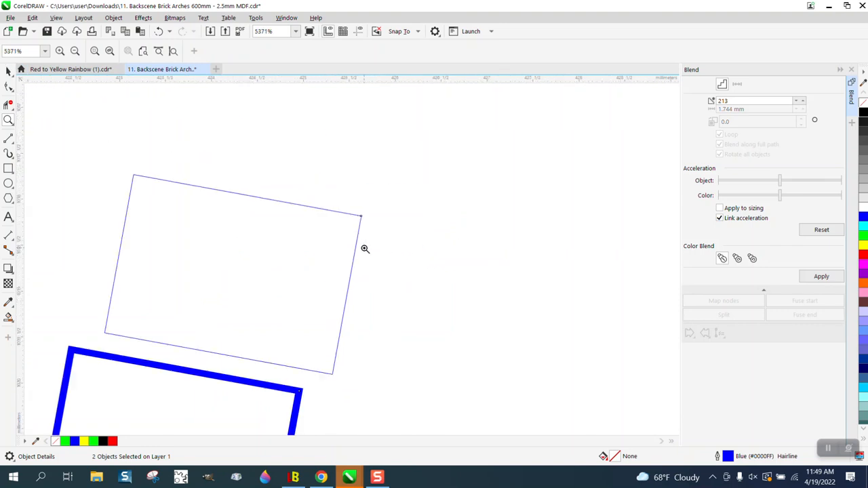
pyautogui.moveTo(321, 305); pyautogui.dragTo(382, 339)
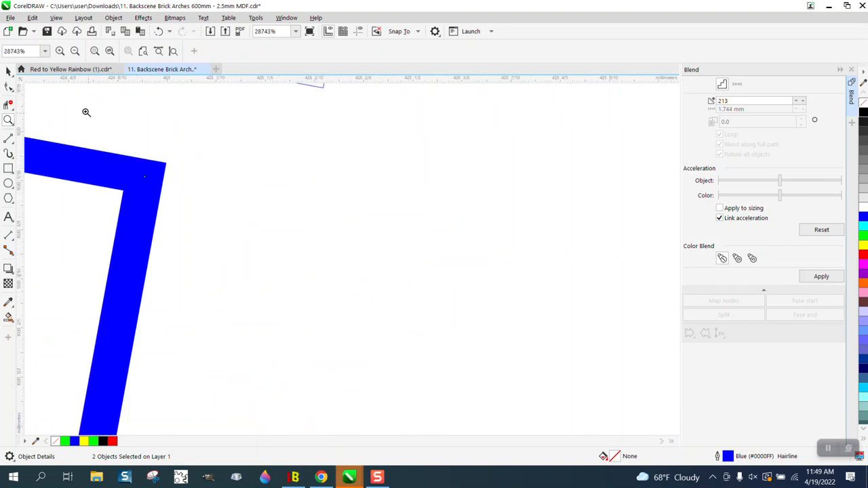
pyautogui.scroll(-1, 285, 182)
pyautogui.press('space')
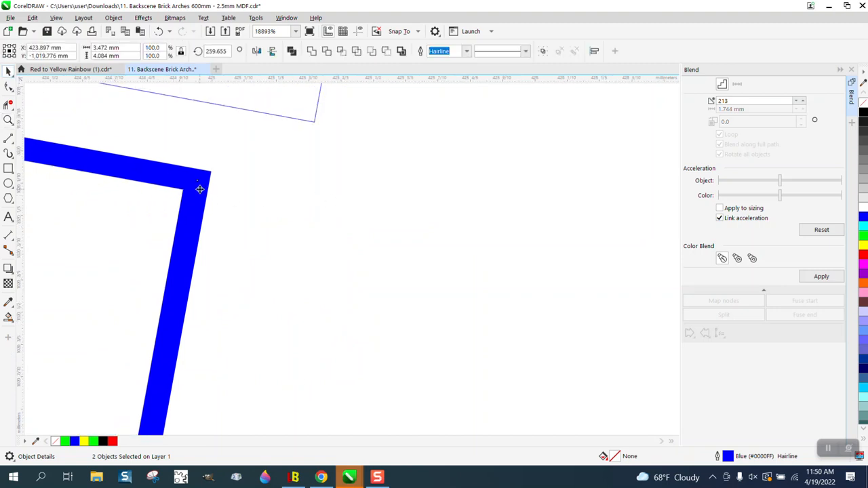
pyautogui.scroll(-4, 353, 223)
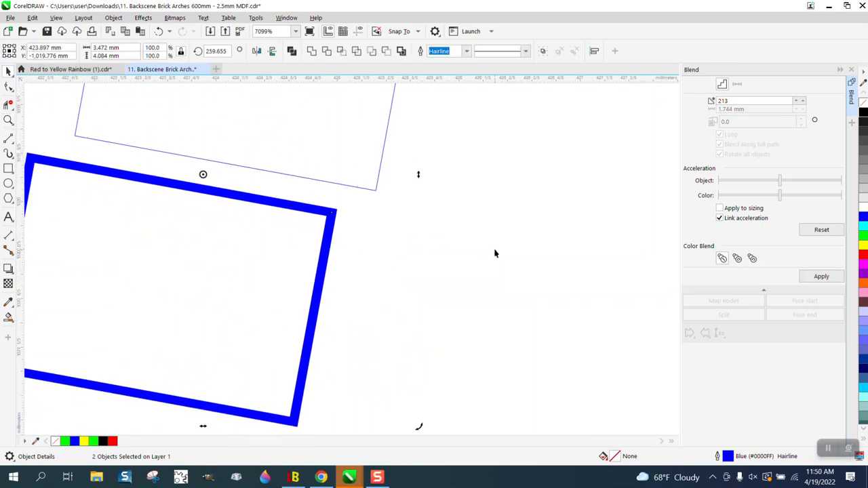